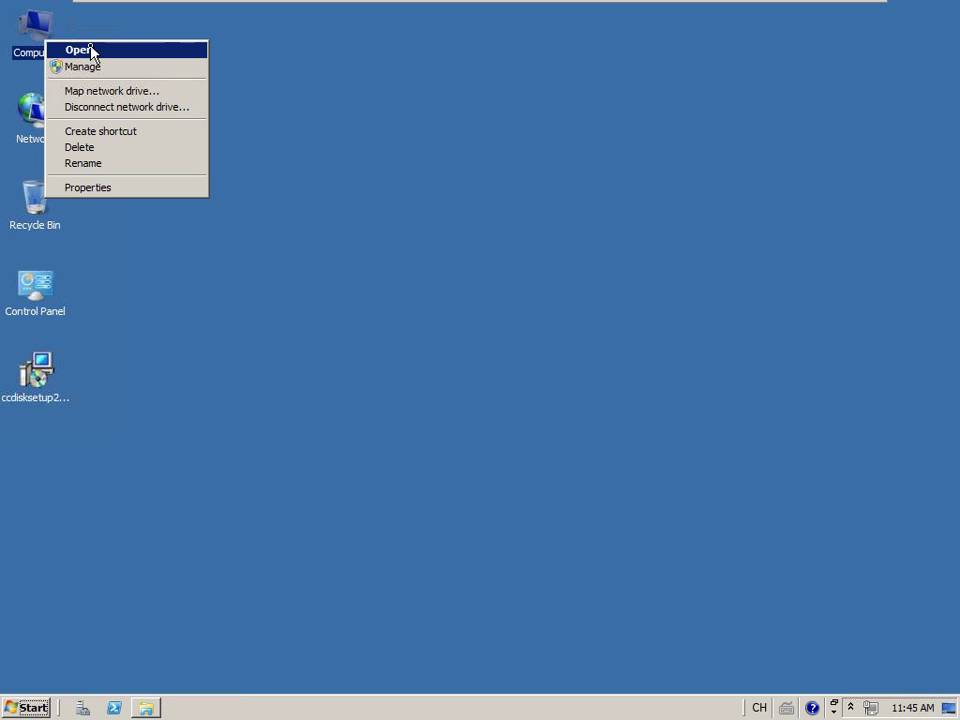
Open Computer and review the server's system, Game (D:) and SSD (E:) drives.
click(90, 49)
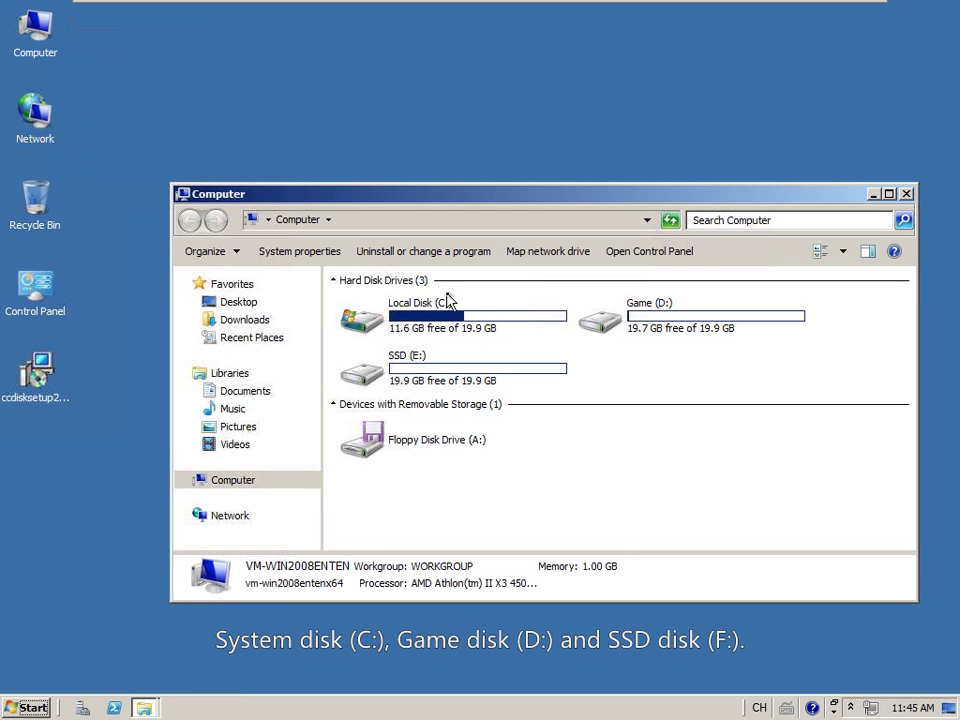
click(460, 316)
click(641, 316)
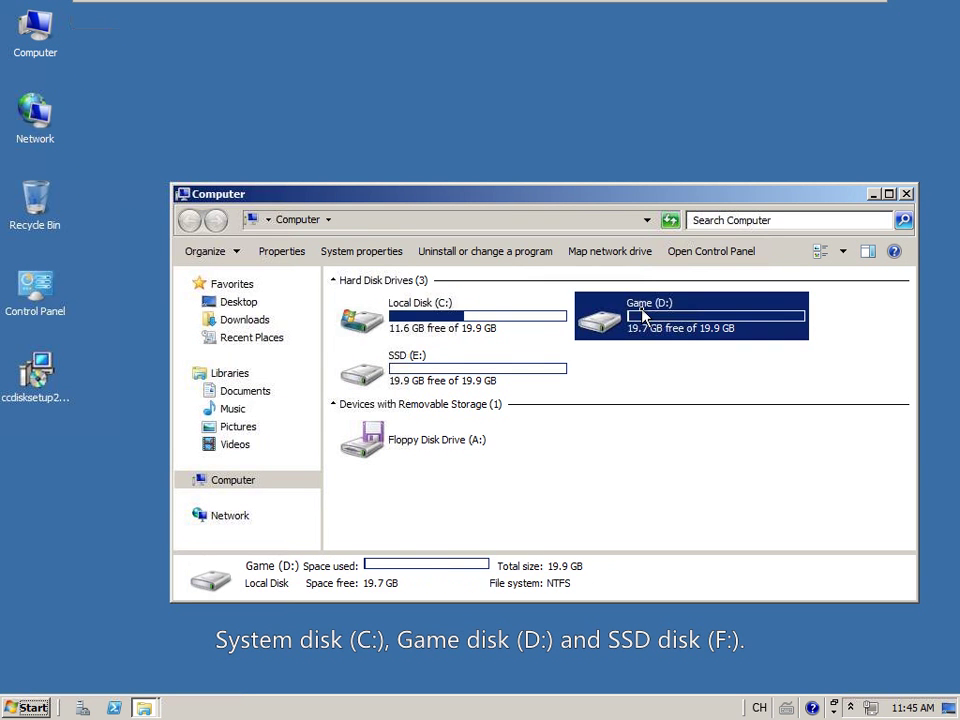
click(476, 384)
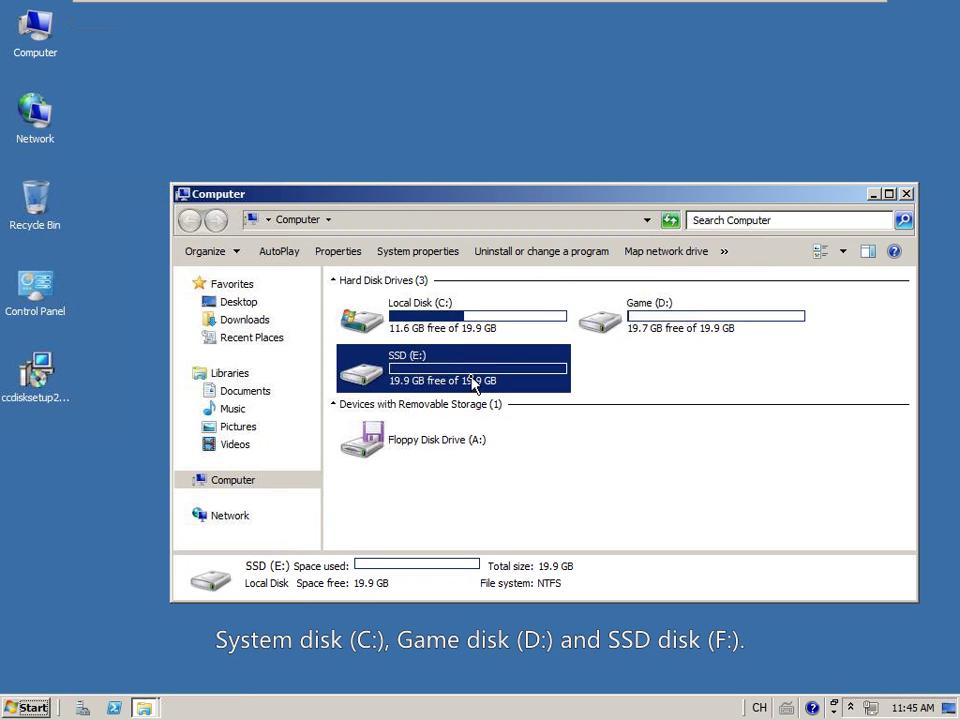
Open the Game (D:) drive and look through its installed game folders.
click(645, 328)
right_click(798, 312)
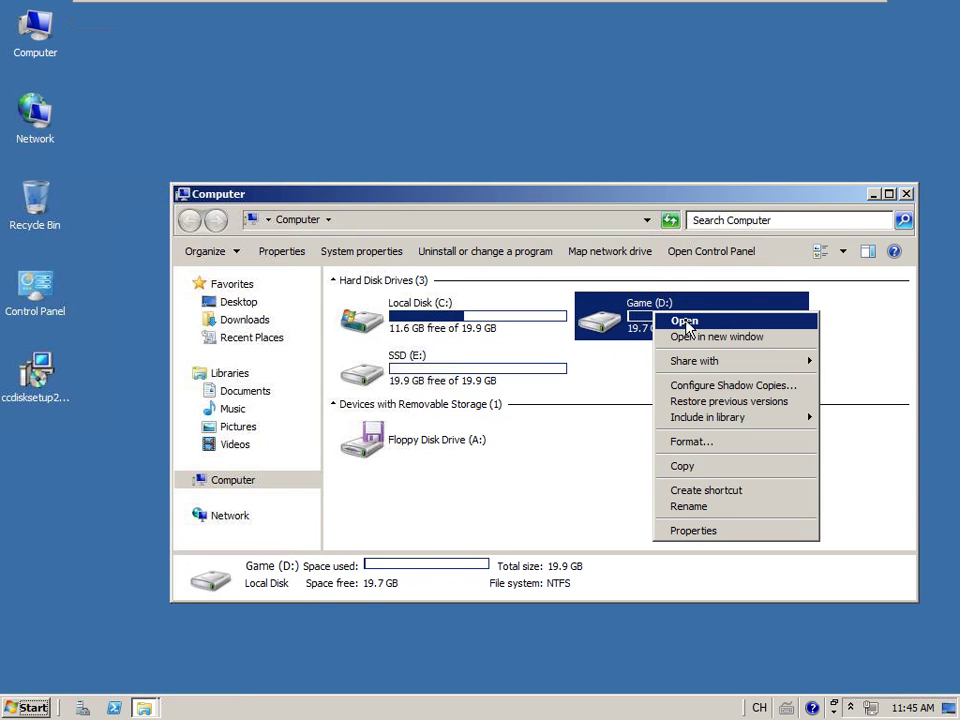
click(823, 321)
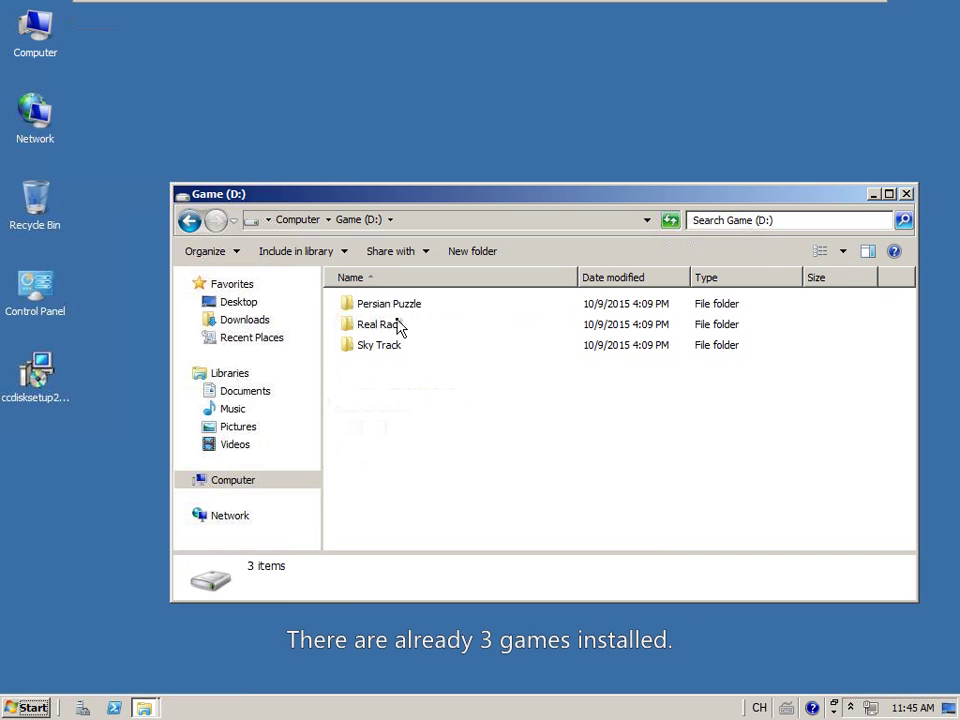
key(Down)
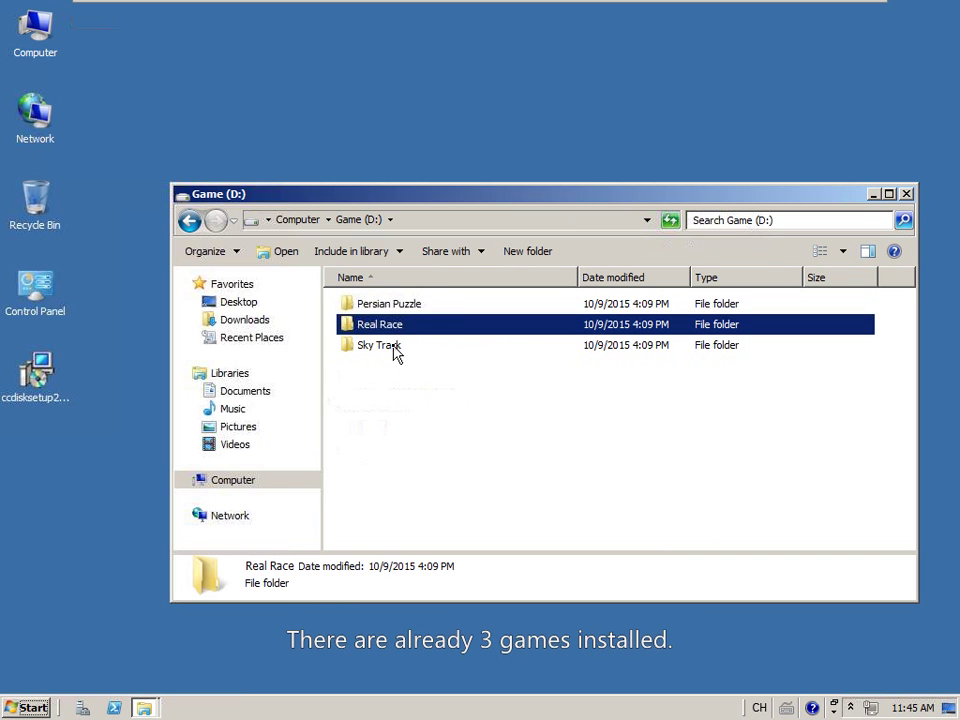
key(Down)
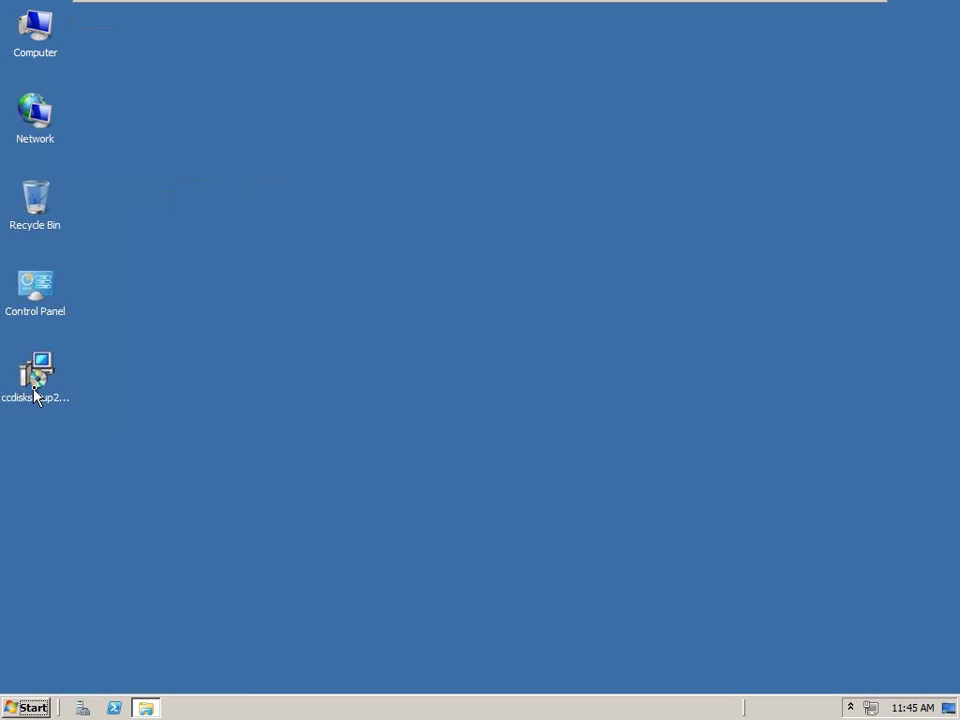
Run the CCDisk installation package from the desktop and choose CCDisk Server Installation as the component.
right_click(34, 388)
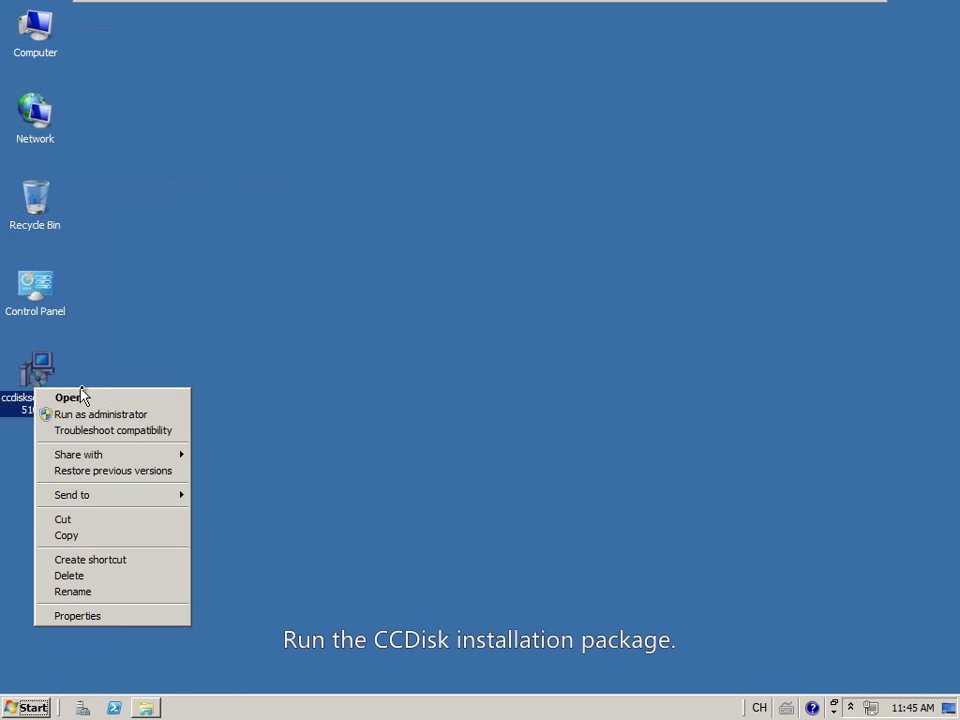
click(113, 398)
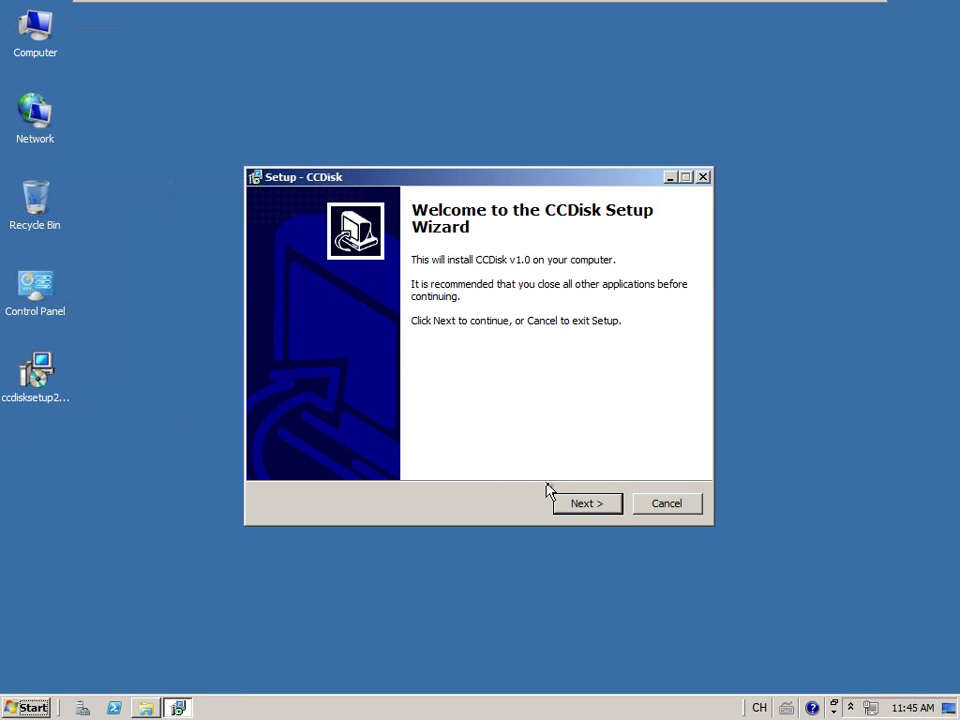
click(586, 504)
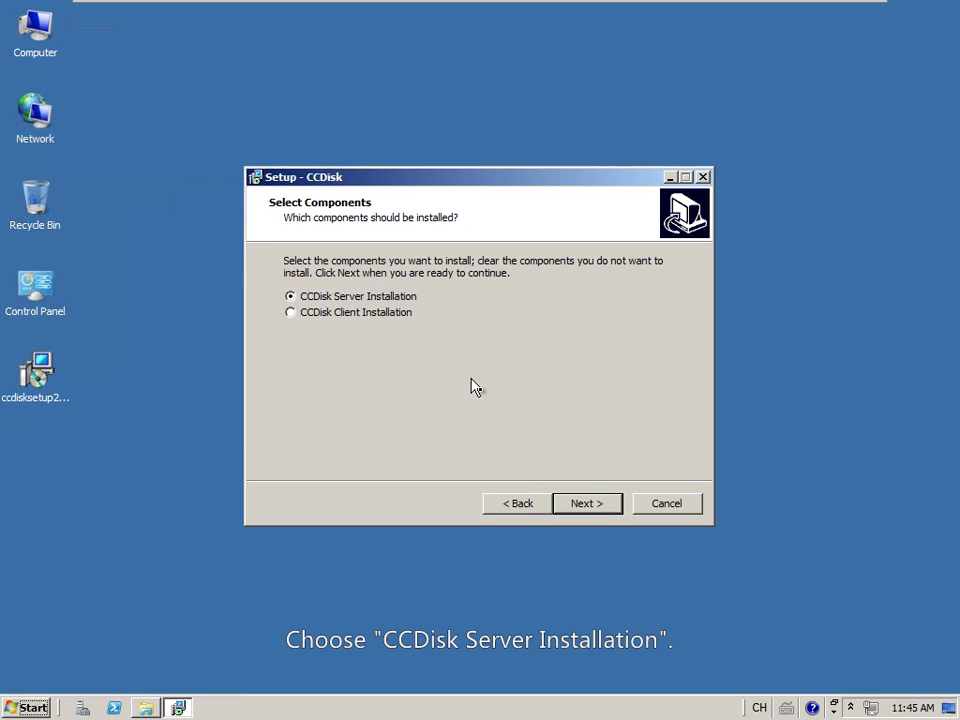
click(583, 507)
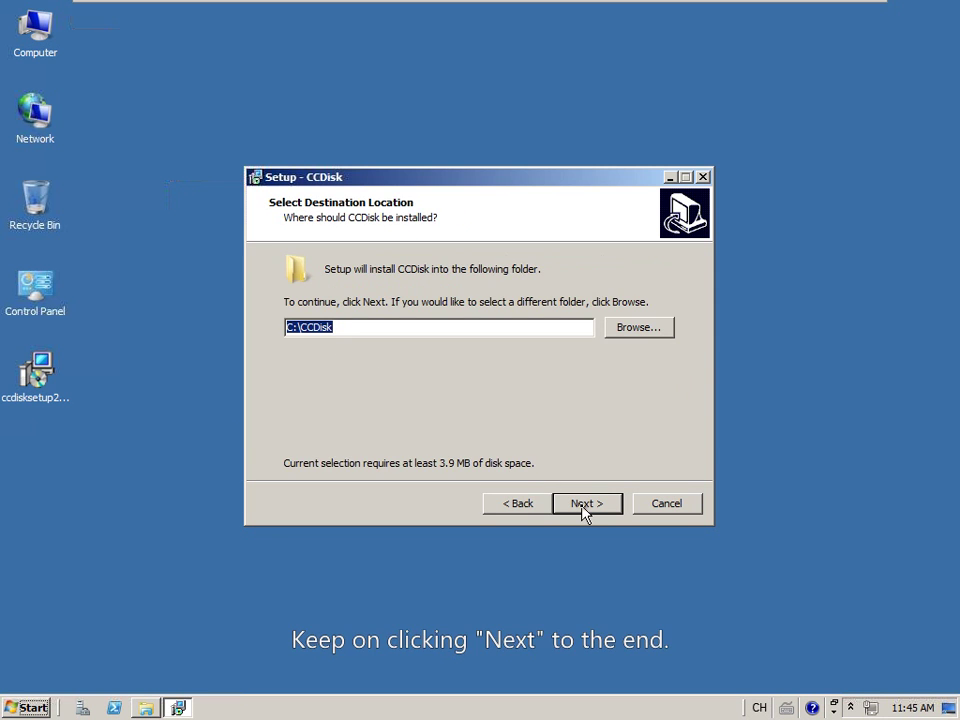
Install CCDisk into C:\CCDisk with desktop and Quick Launch icons, and finish the setup wizard.
click(583, 507)
click(584, 507)
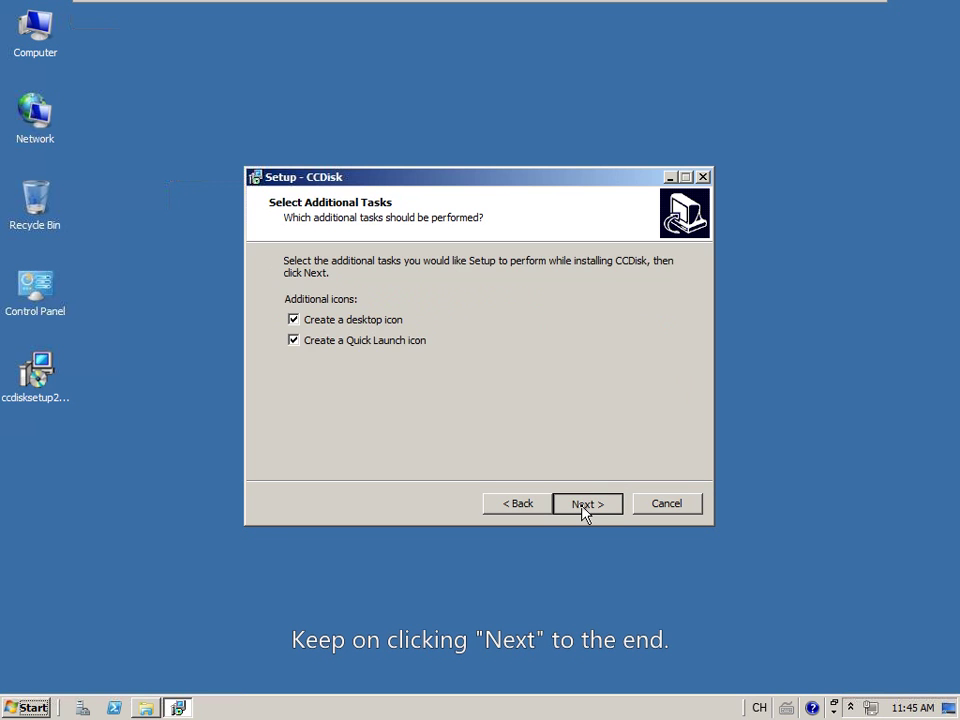
click(584, 507)
click(586, 504)
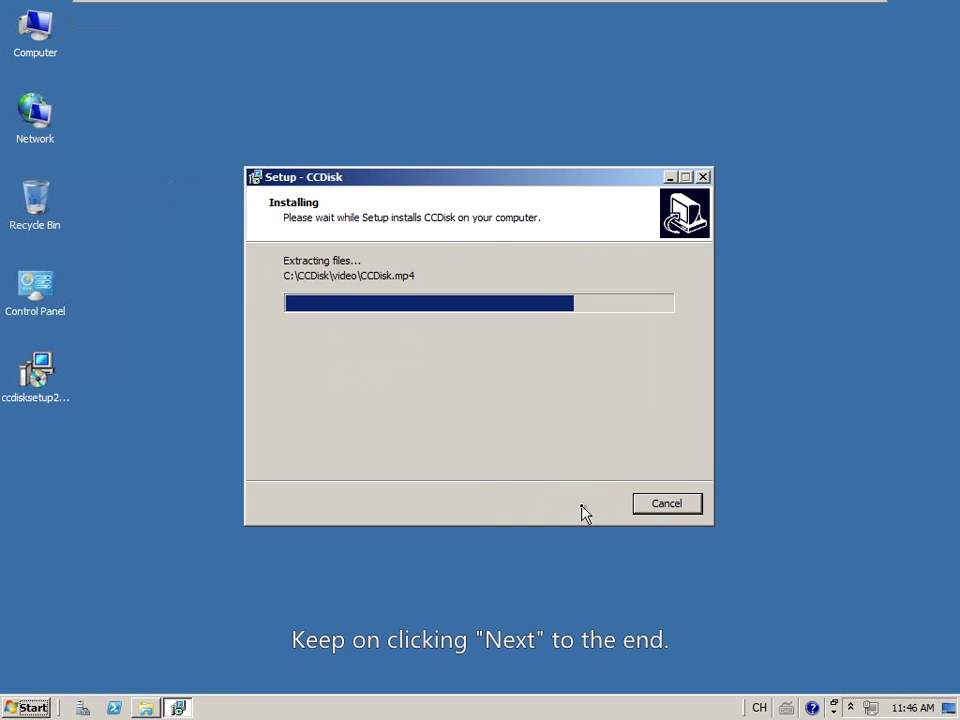
click(587, 505)
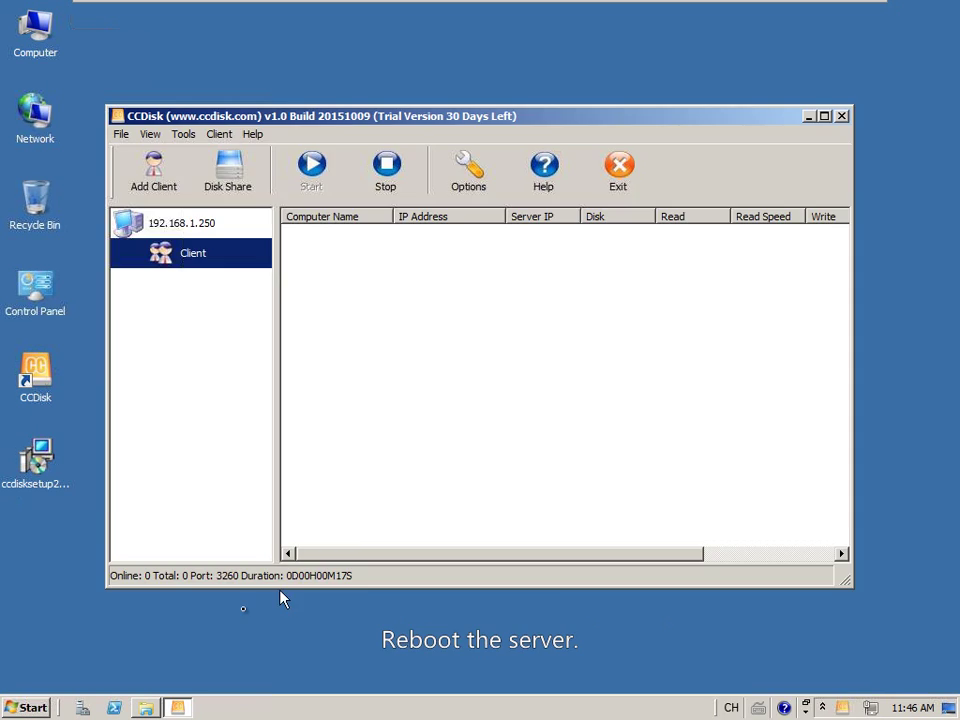
Restart the server to complete the CCDisk installation.
click(27, 707)
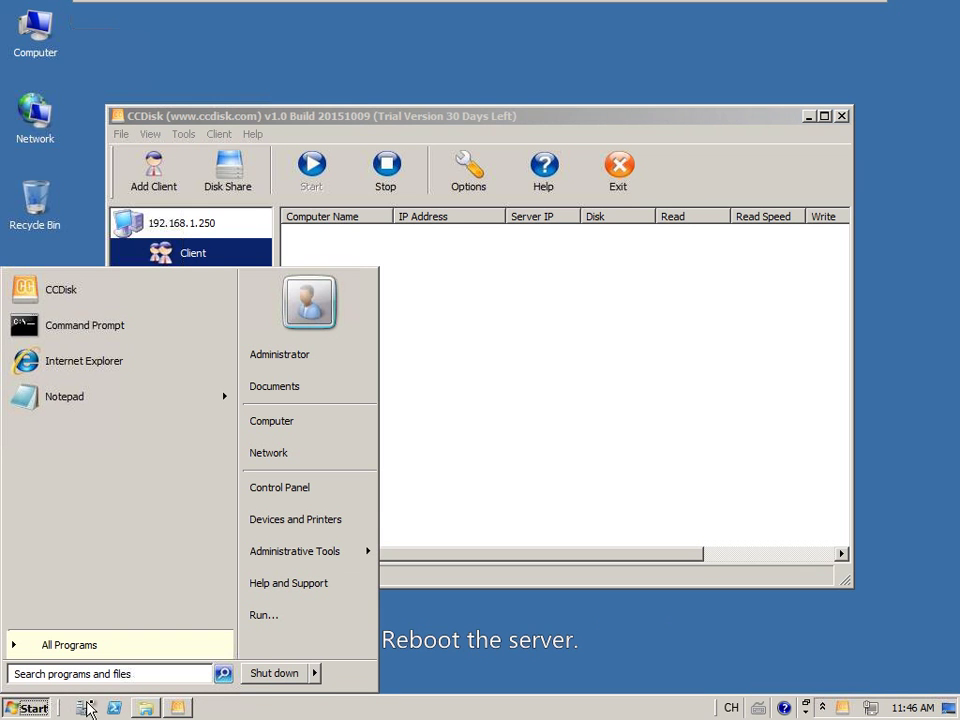
click(314, 679)
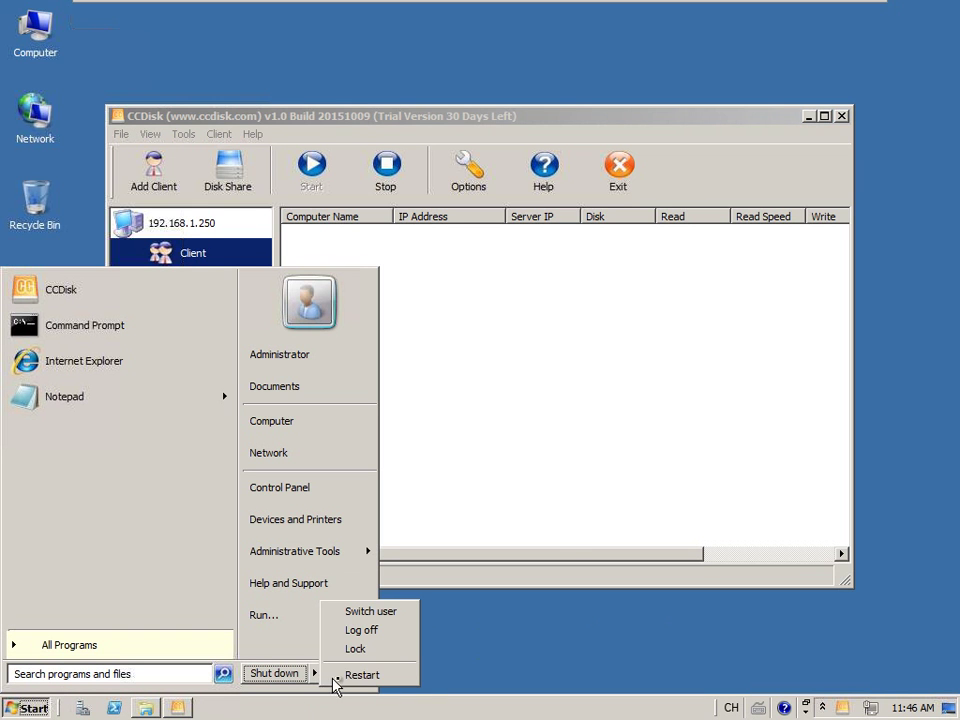
click(366, 677)
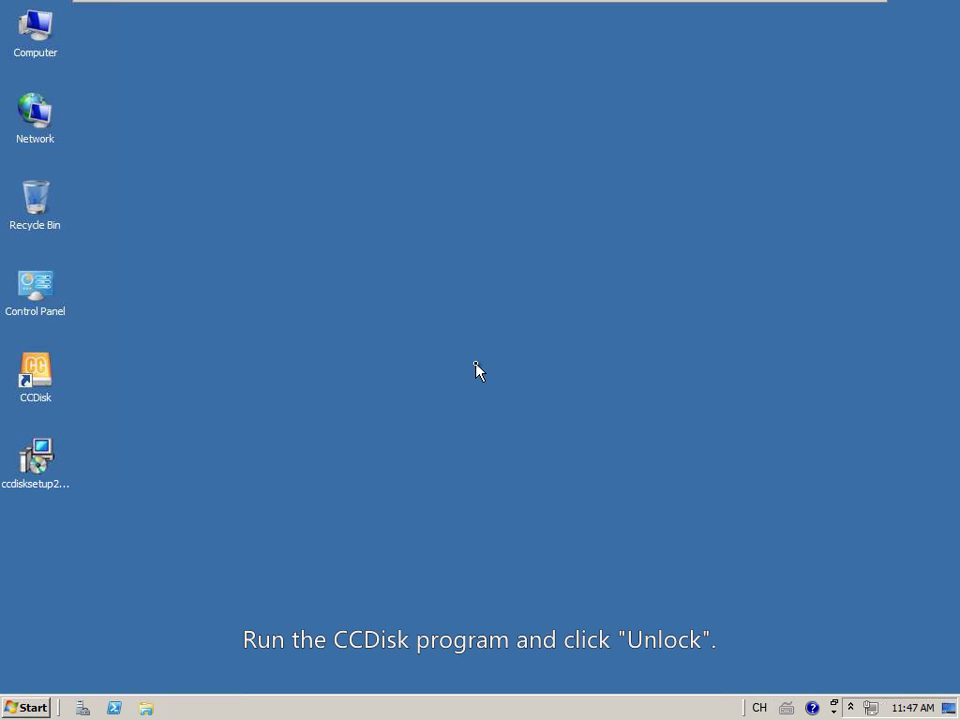
Launch CCDisk from its desktop shortcut and unlock it with the default blank password.
click(33, 392)
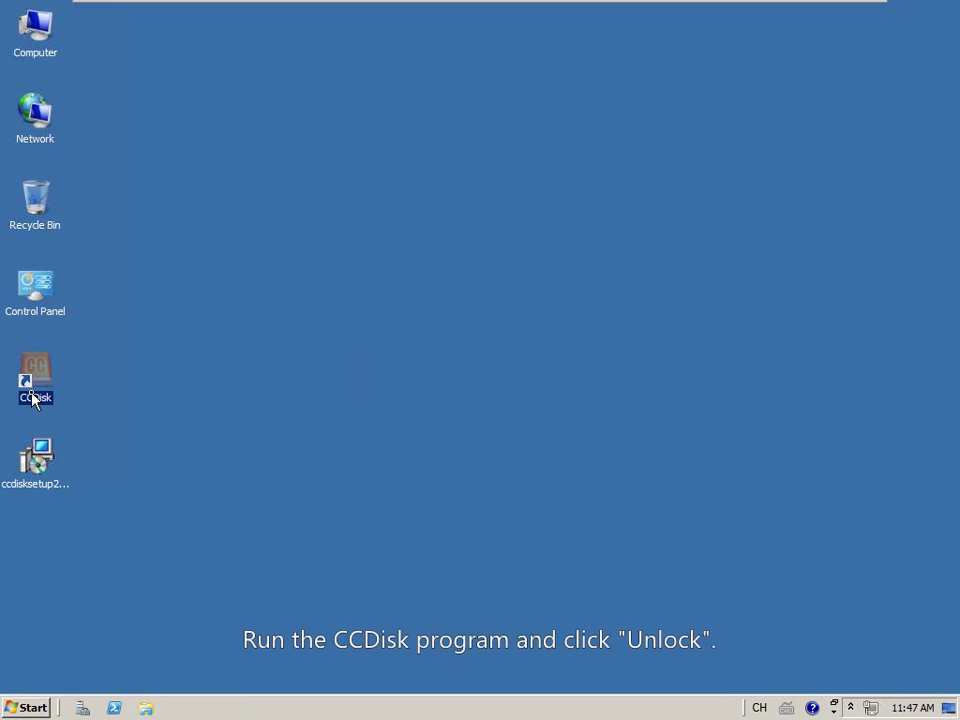
right_click(33, 392)
click(88, 404)
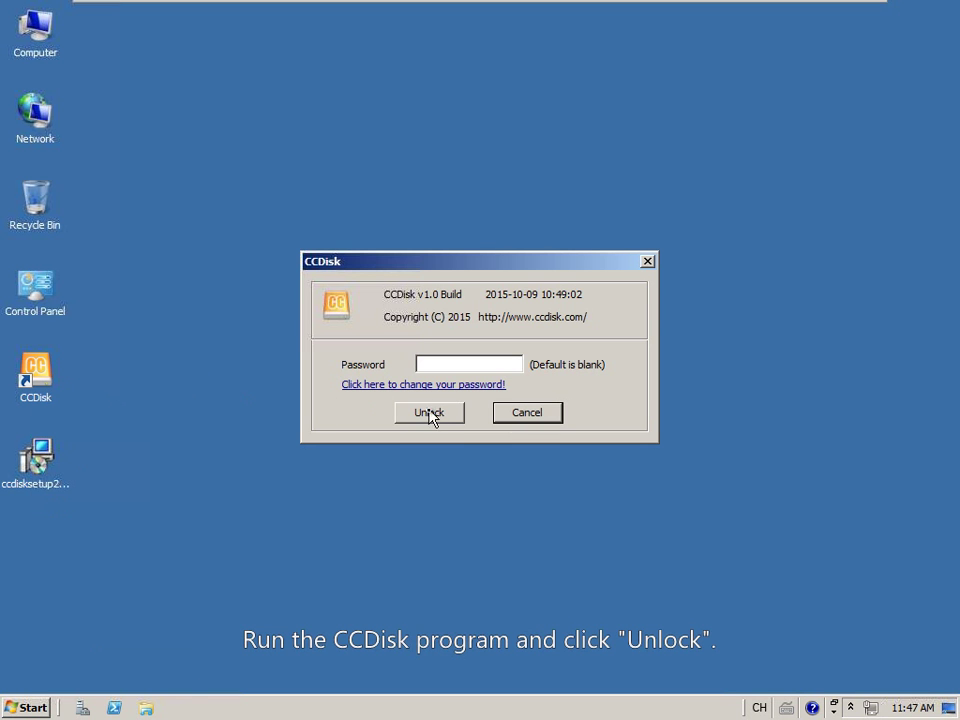
click(430, 413)
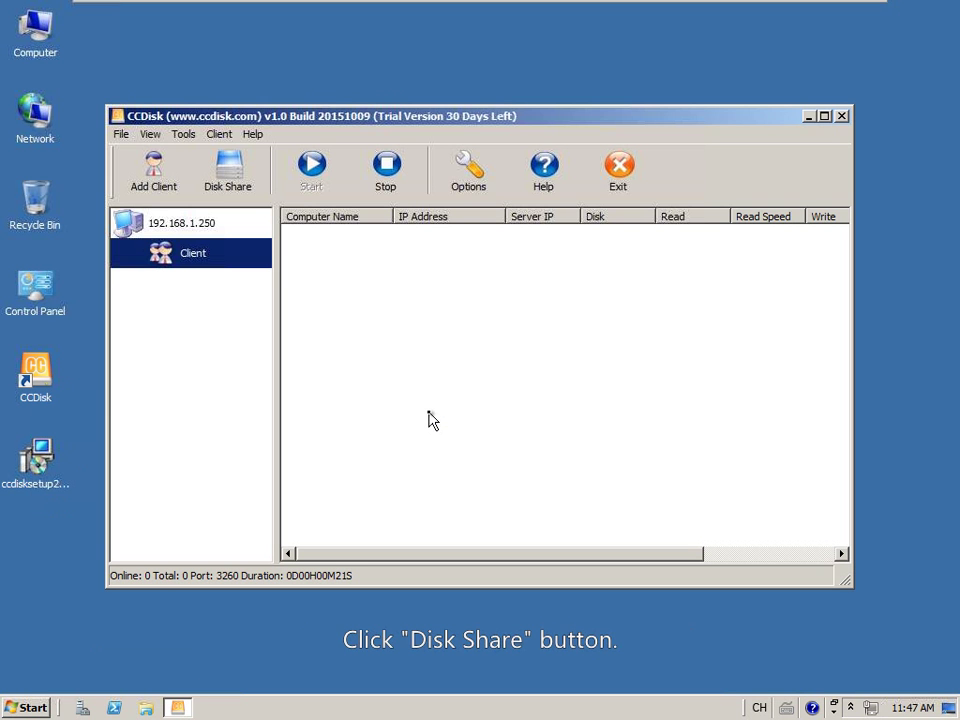
Enable the SSD cache drive in the Disk Share settings and set it to E: (SSD).
click(236, 192)
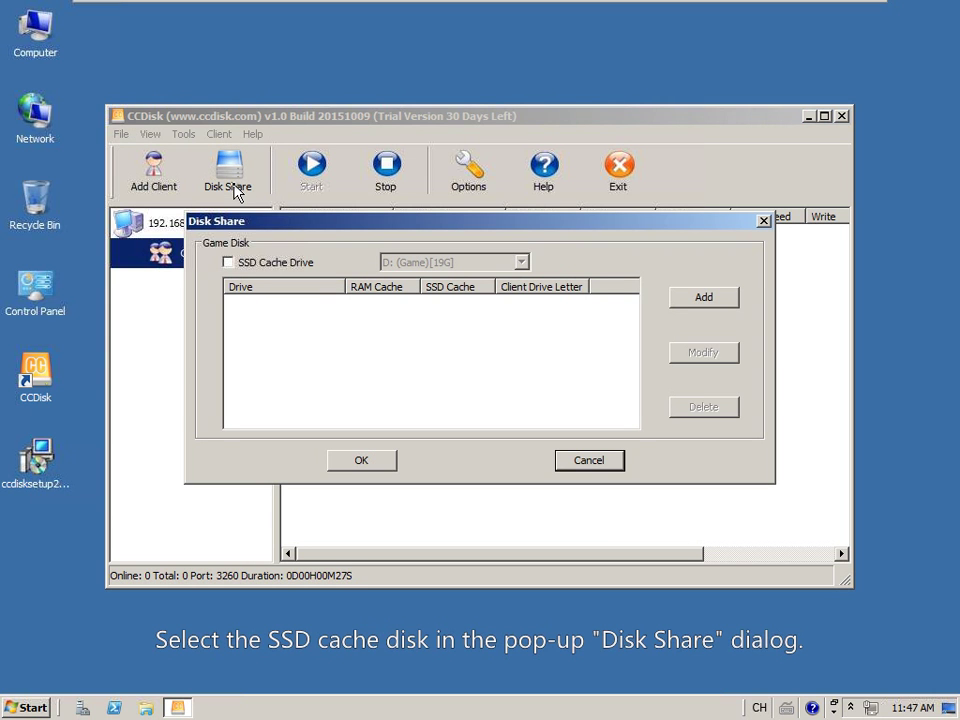
click(275, 265)
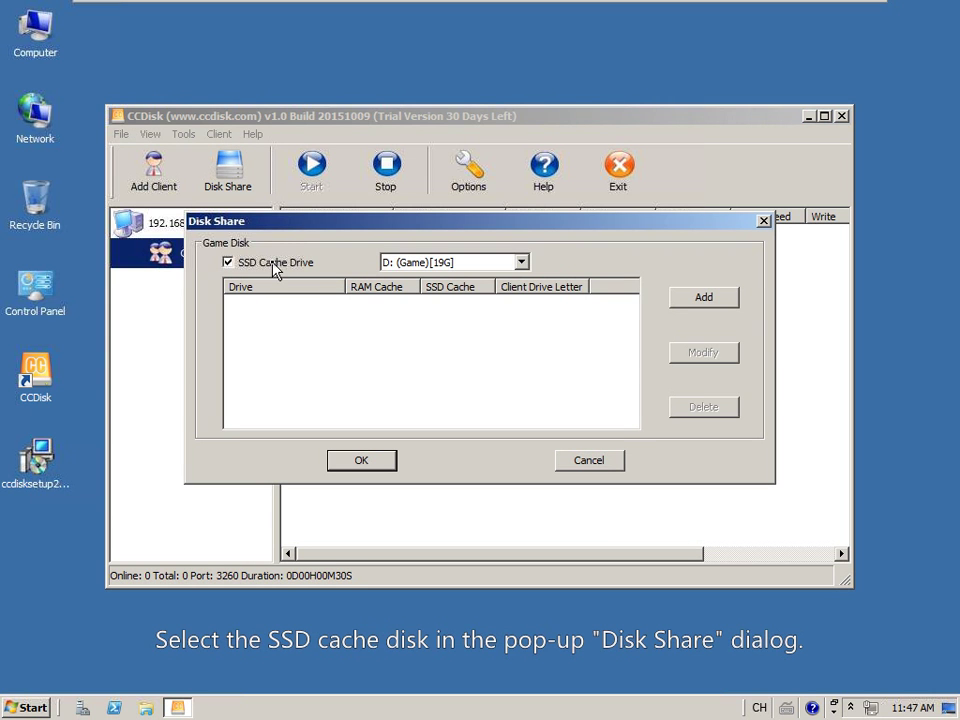
click(417, 263)
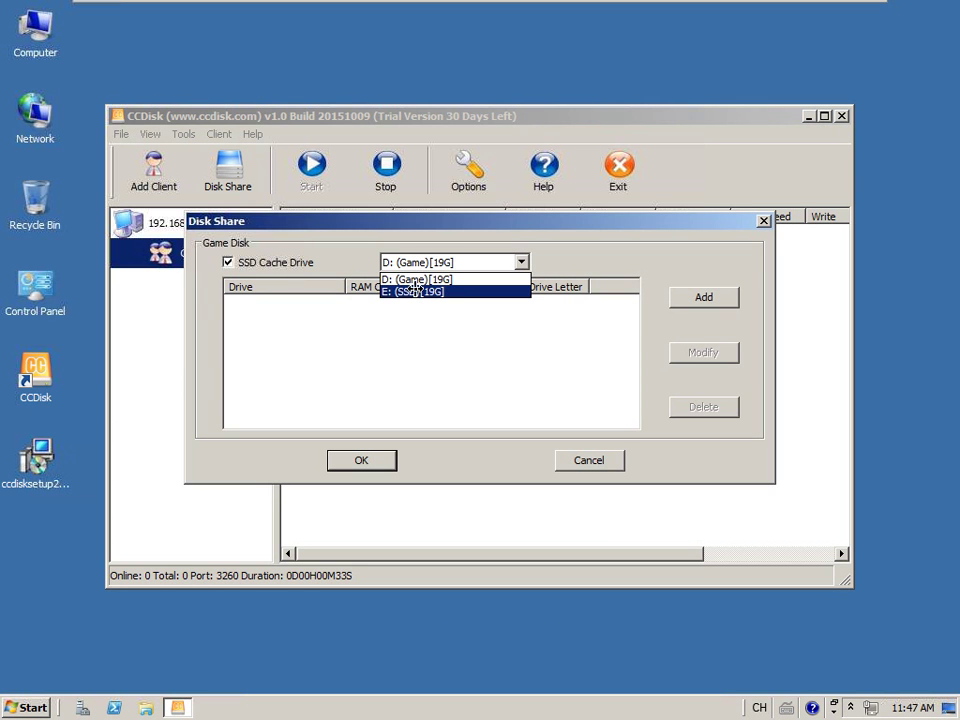
click(416, 290)
Add D: (Game) as a game disk with 512 M RAM cache, 10752 M SSD cache and client drive letter D:, and save the disk share.
click(691, 299)
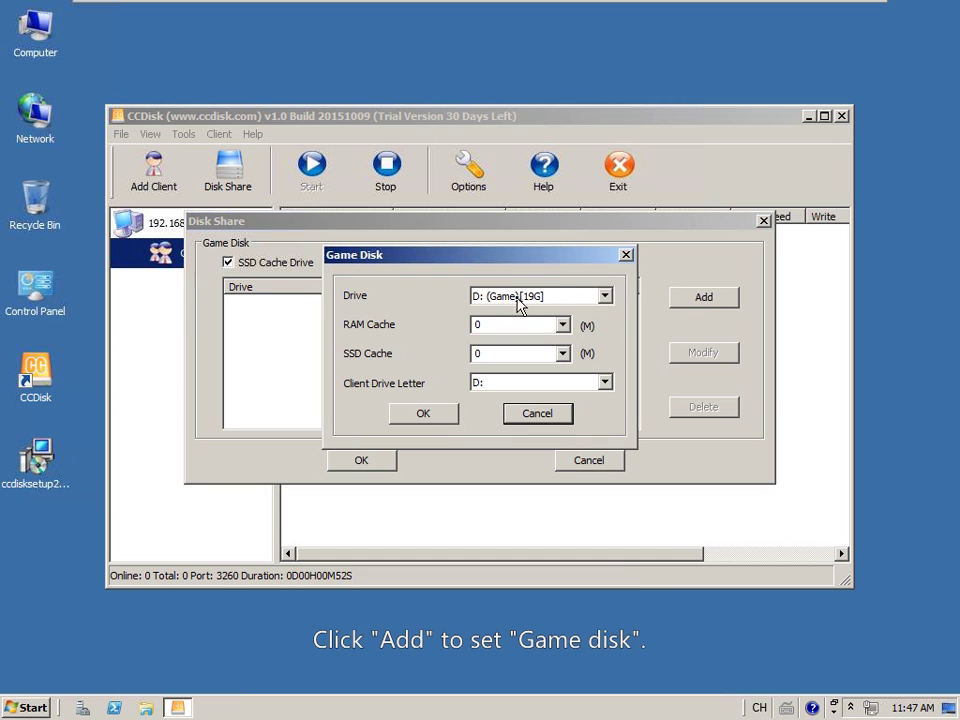
click(496, 322)
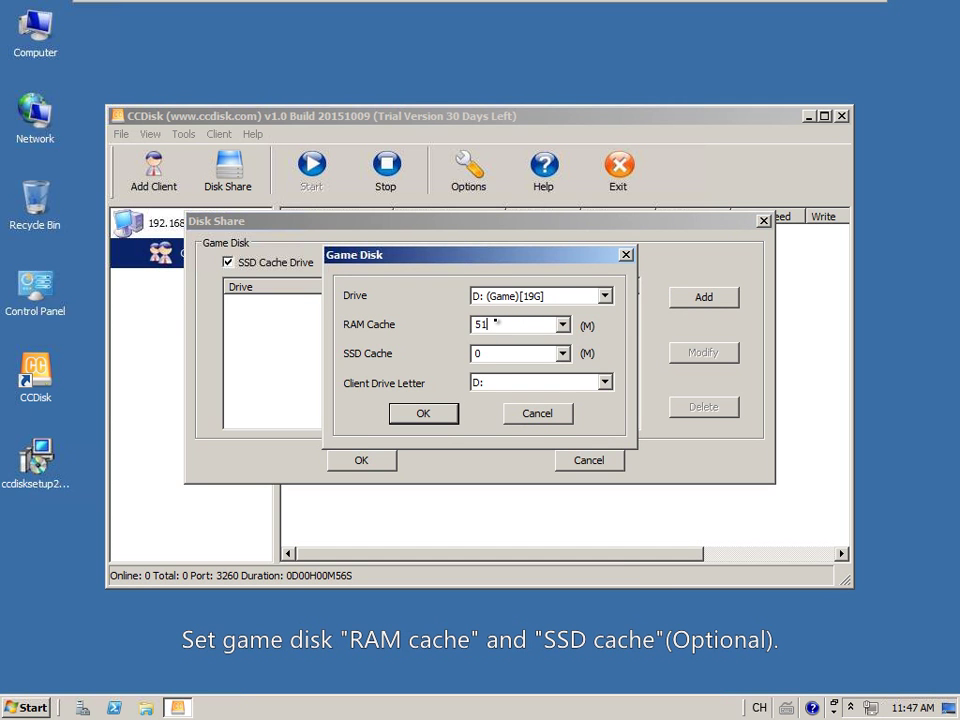
click(564, 354)
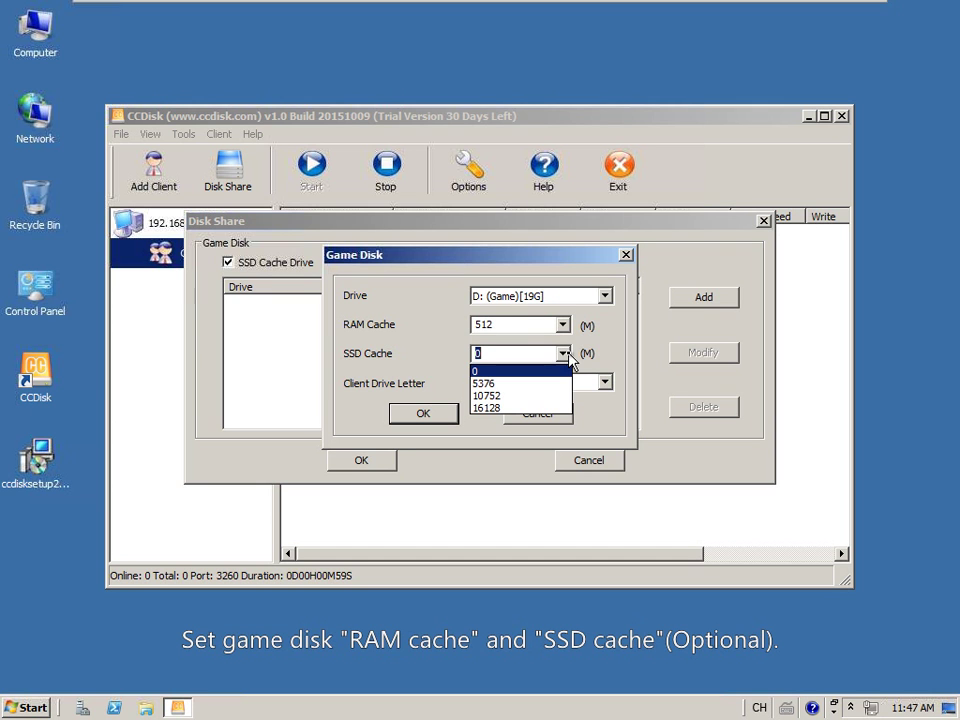
click(513, 396)
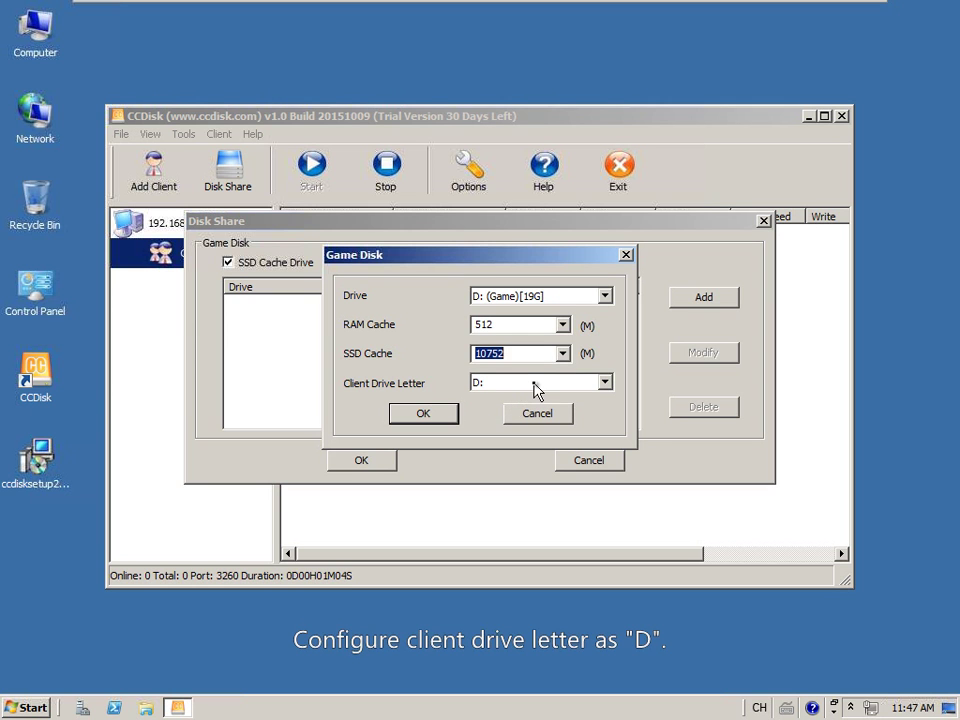
click(535, 389)
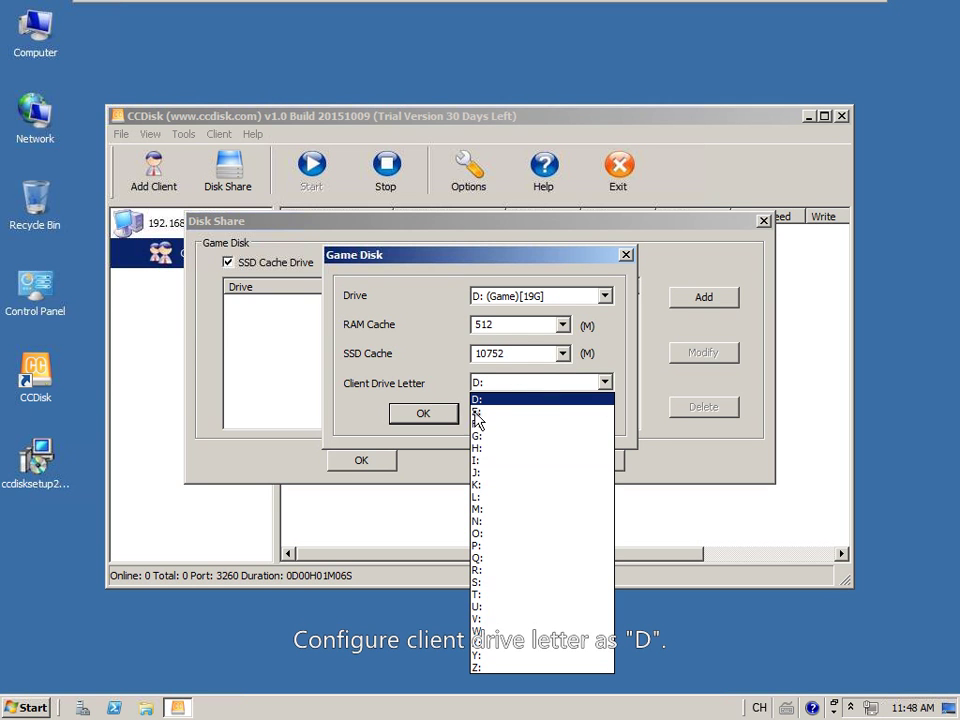
click(484, 402)
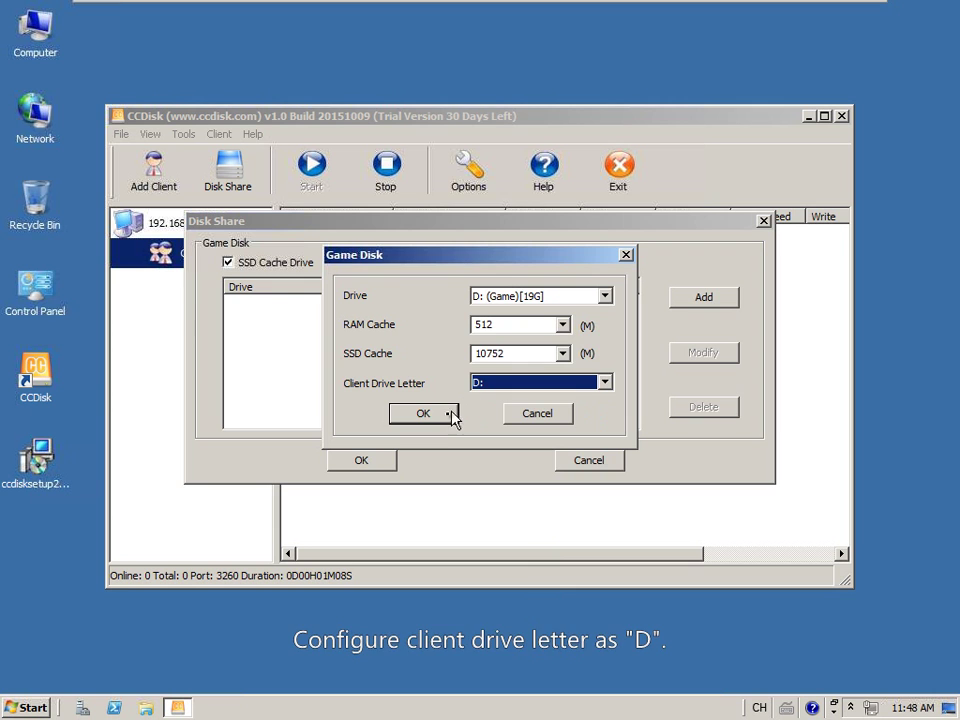
click(420, 416)
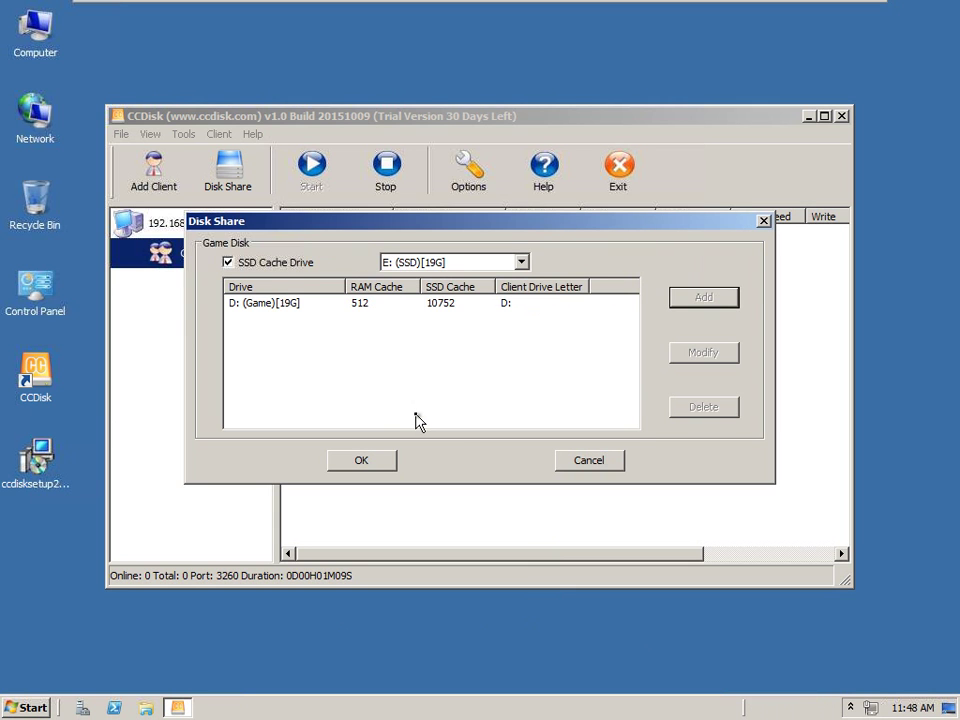
click(379, 465)
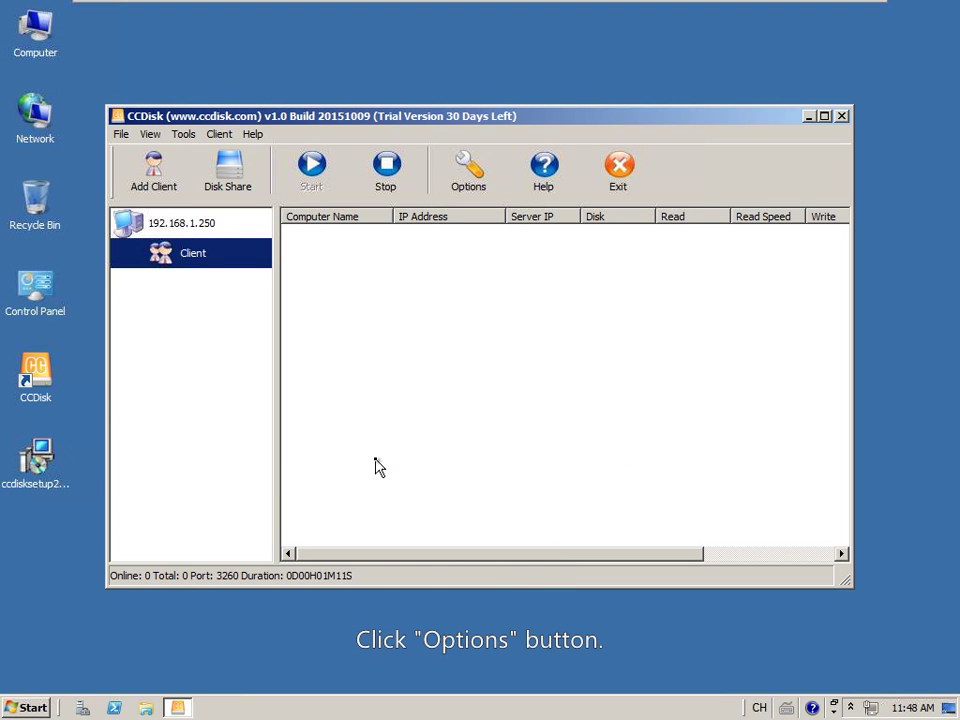
Open the CCDisk options, select server IP 192.168.1.250 and save the settings.
click(466, 187)
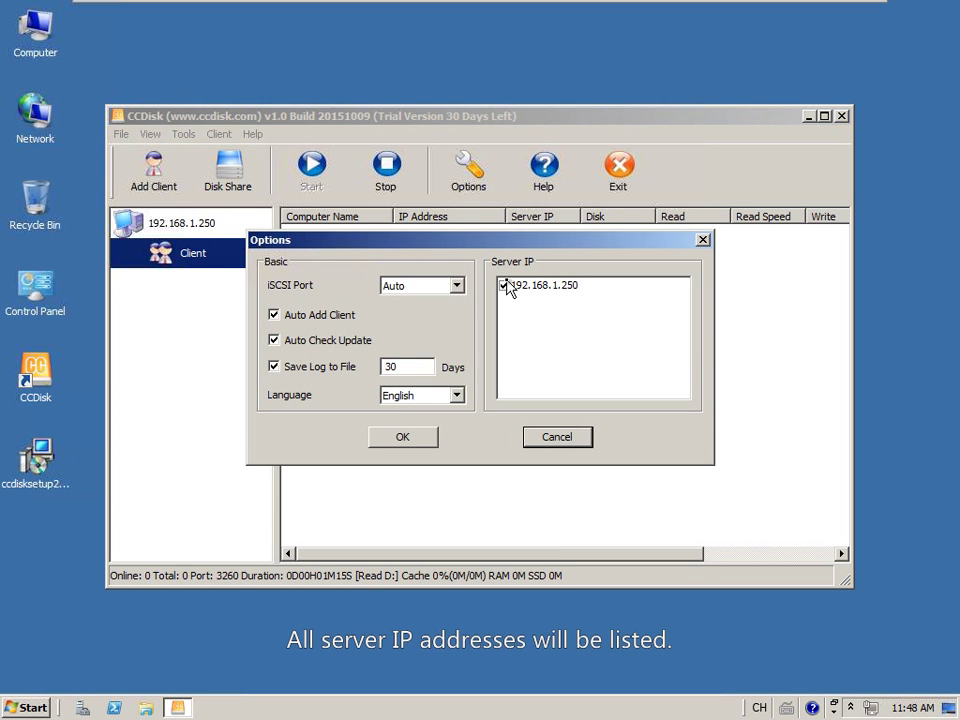
click(545, 290)
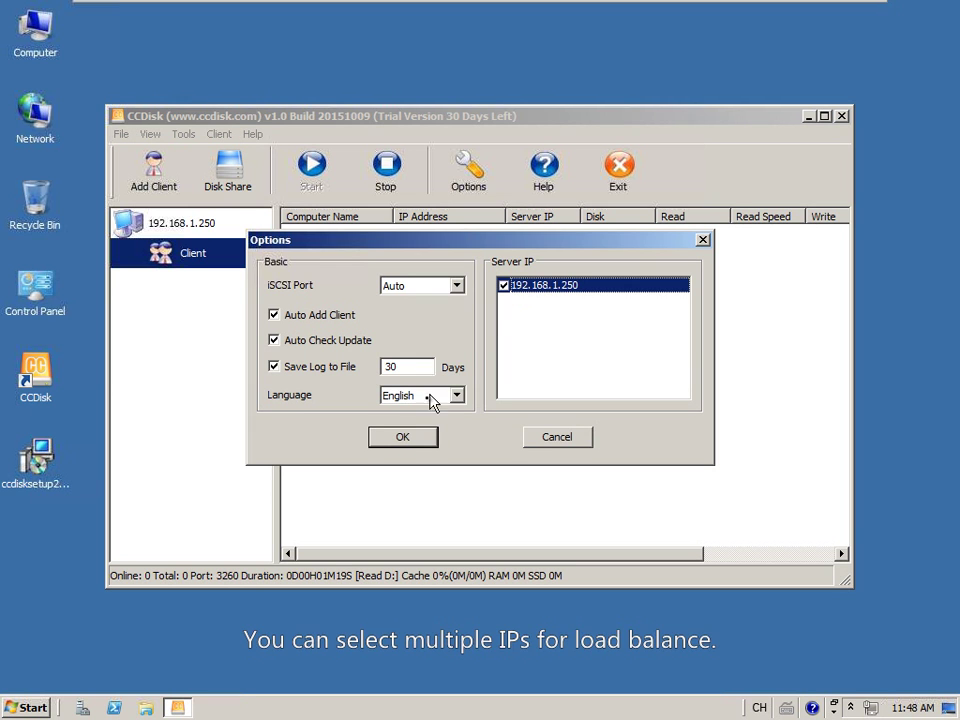
click(400, 439)
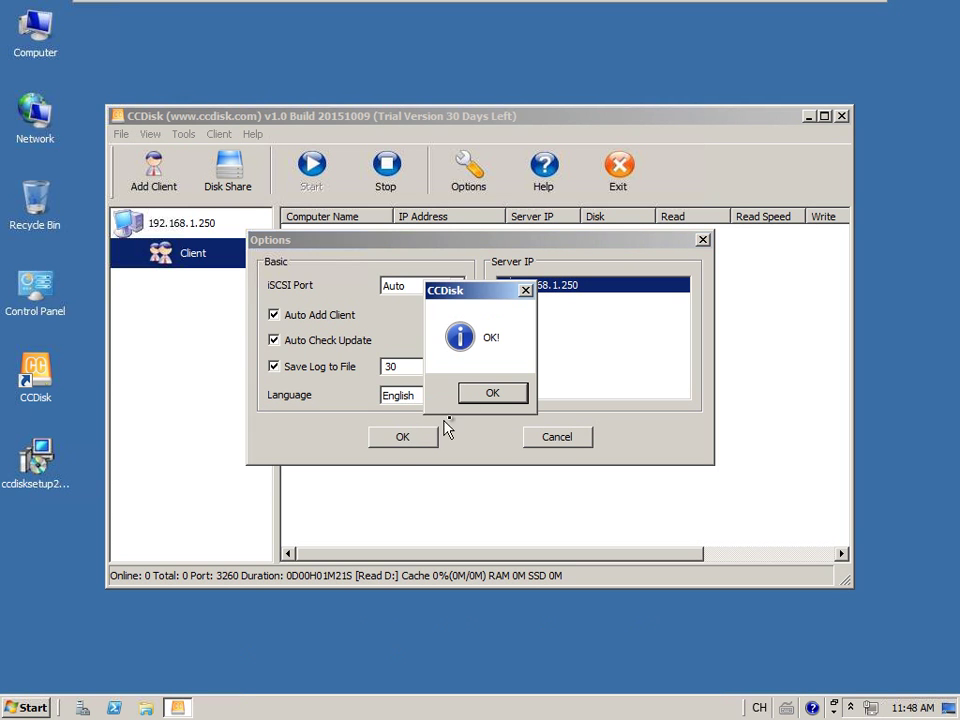
click(495, 393)
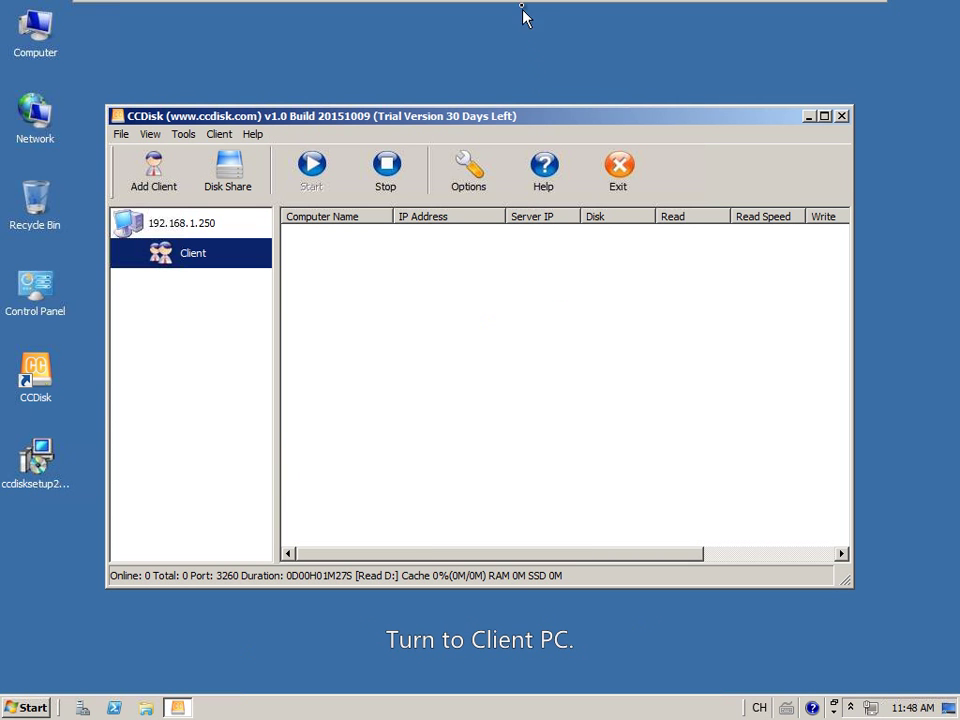
Switch to the Windows 7 client PC, run the ccdisksetup20151009 package and complete the CCDisk Client Installation with the default settings.
mouse_move(525, 6)
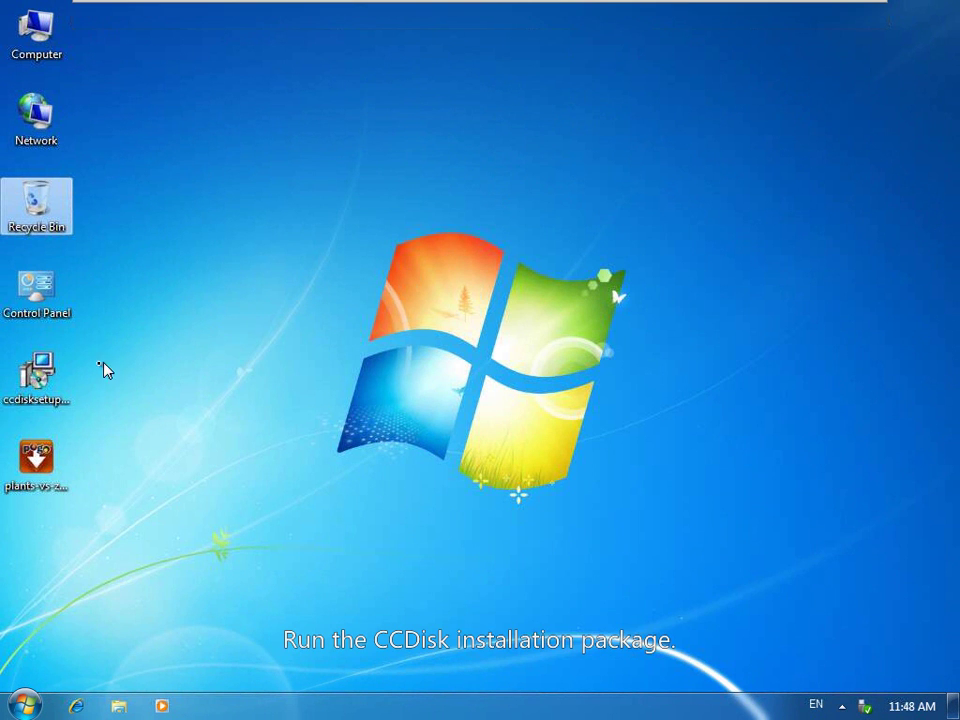
click(48, 379)
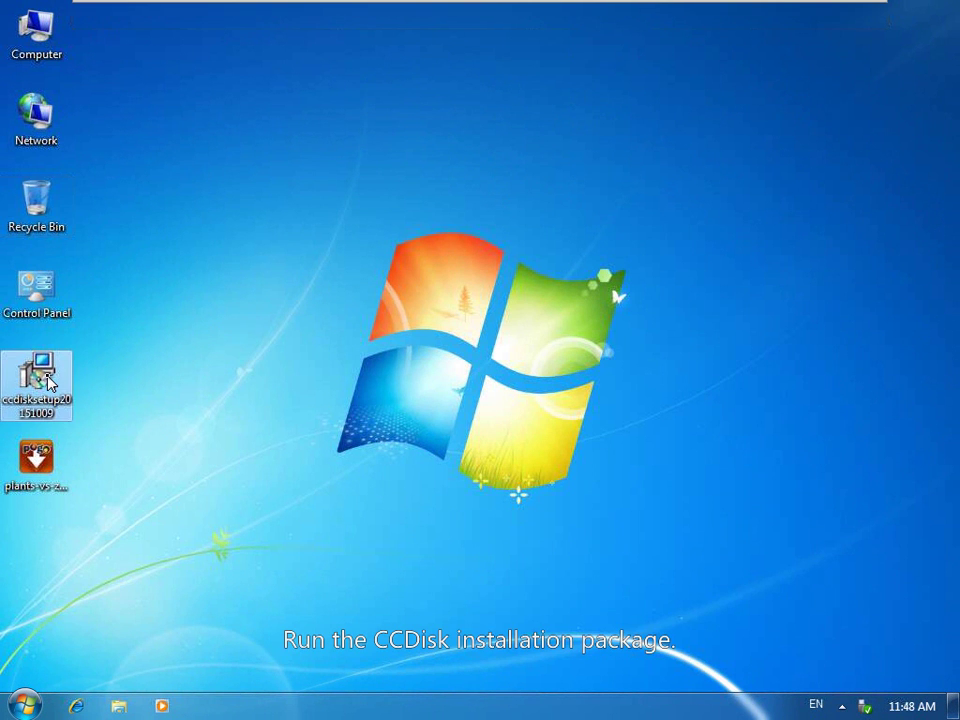
right_click(48, 379)
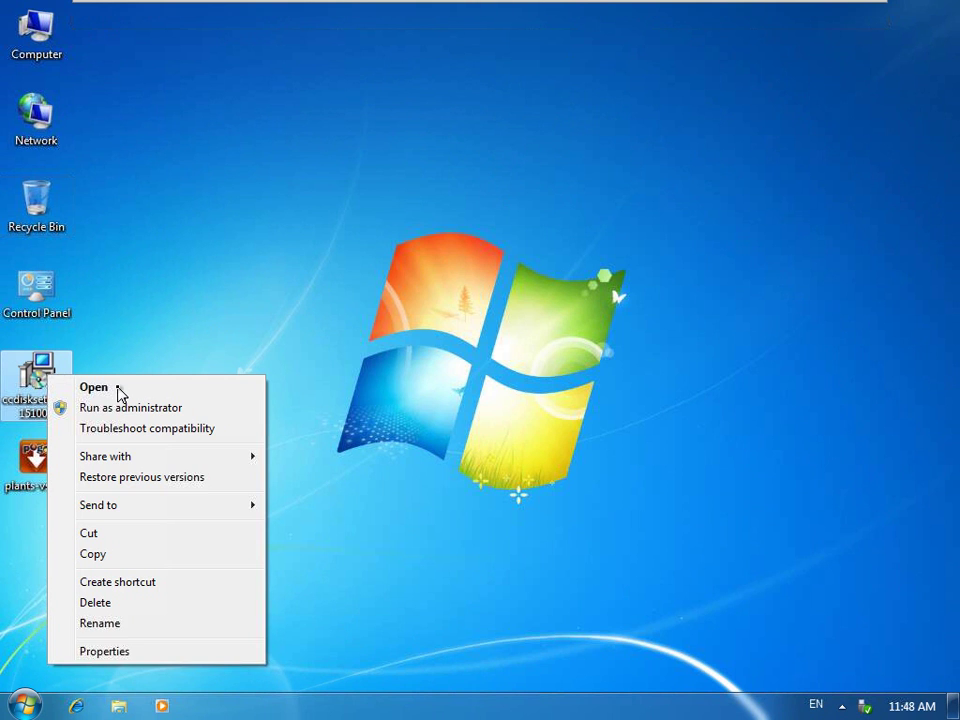
click(95, 387)
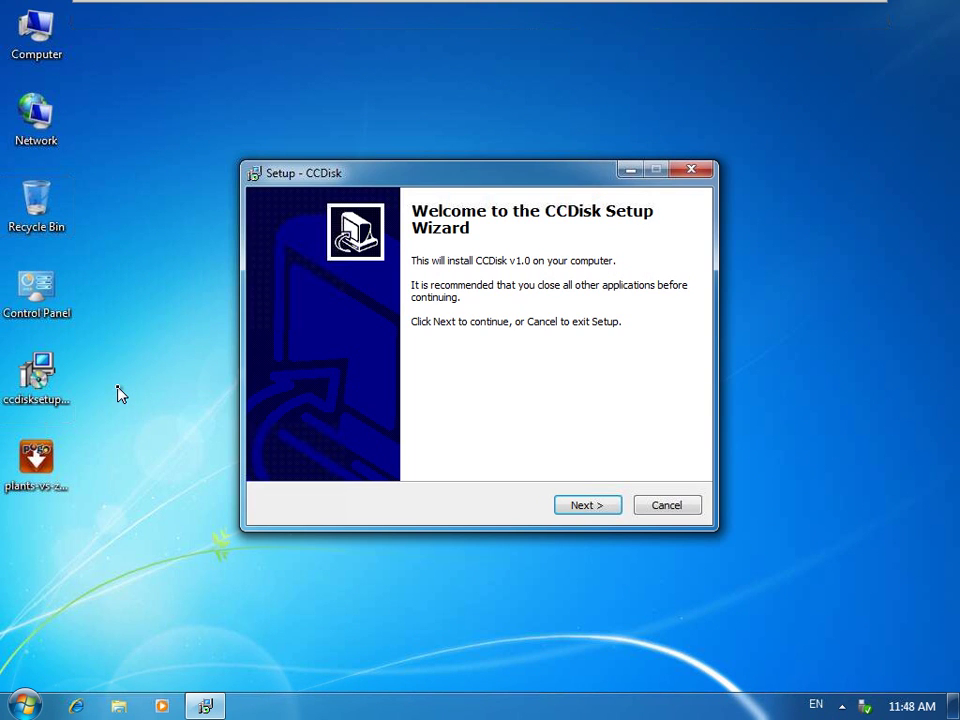
click(585, 505)
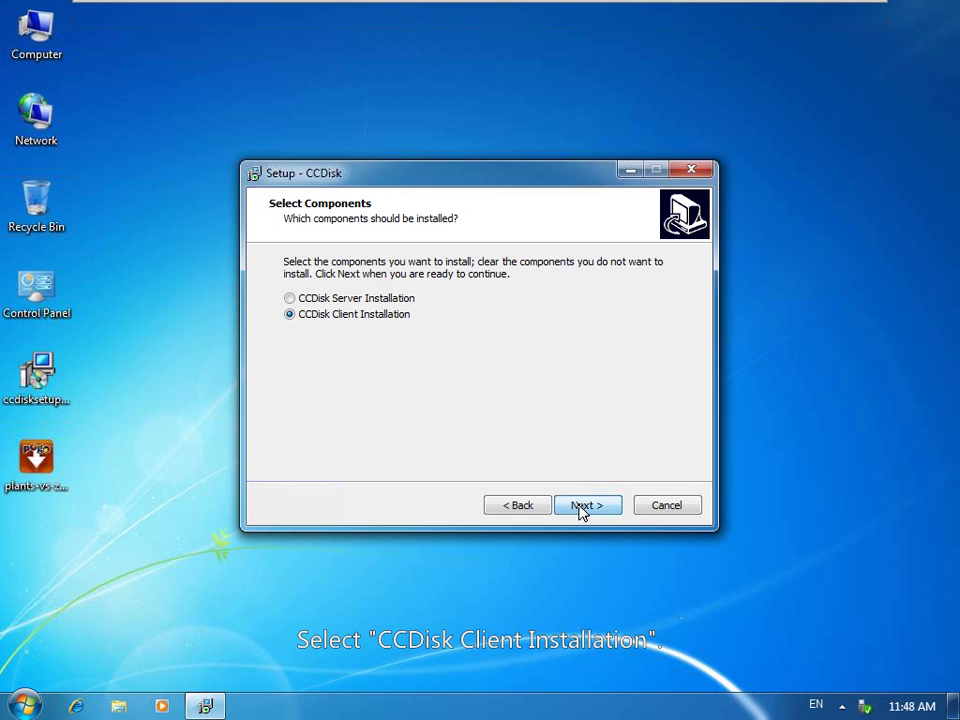
click(585, 505)
click(585, 505)
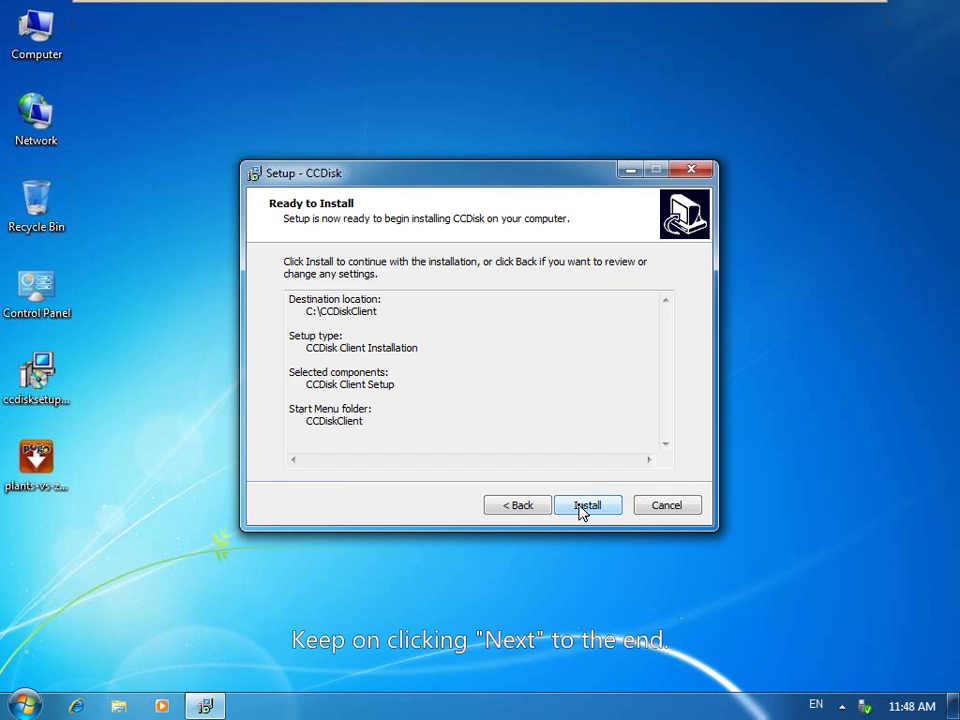
click(585, 505)
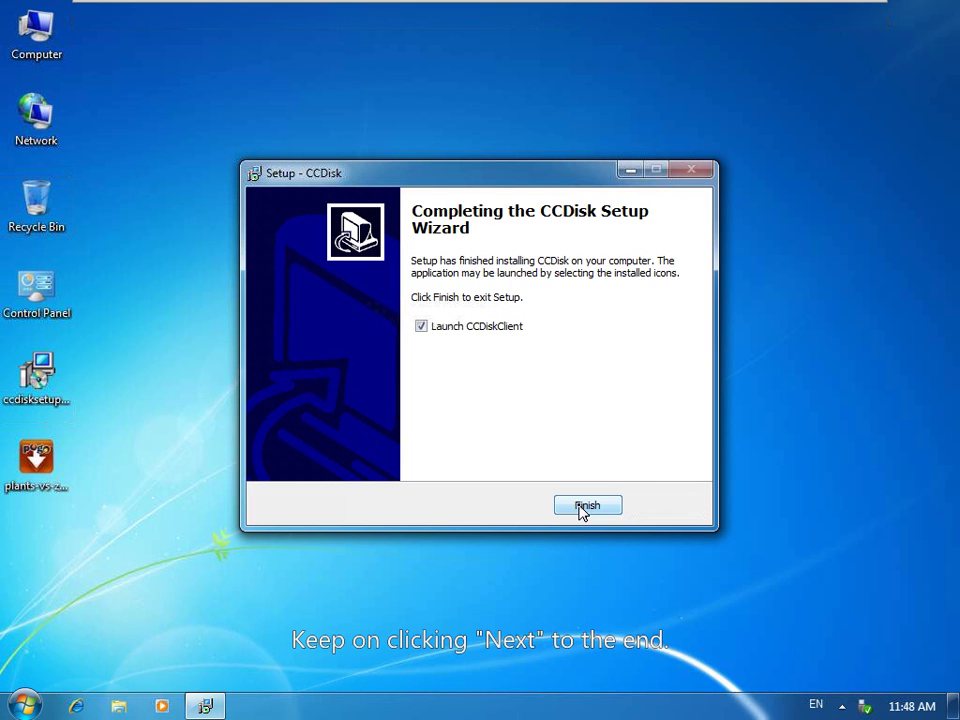
click(586, 506)
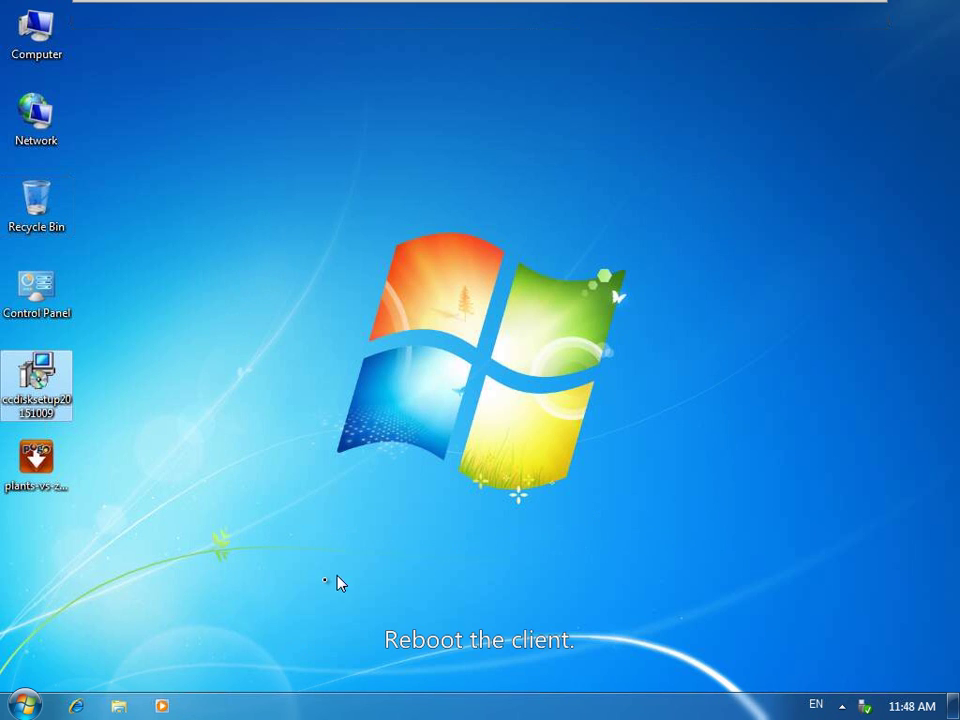
Restart the client PC.
click(24, 705)
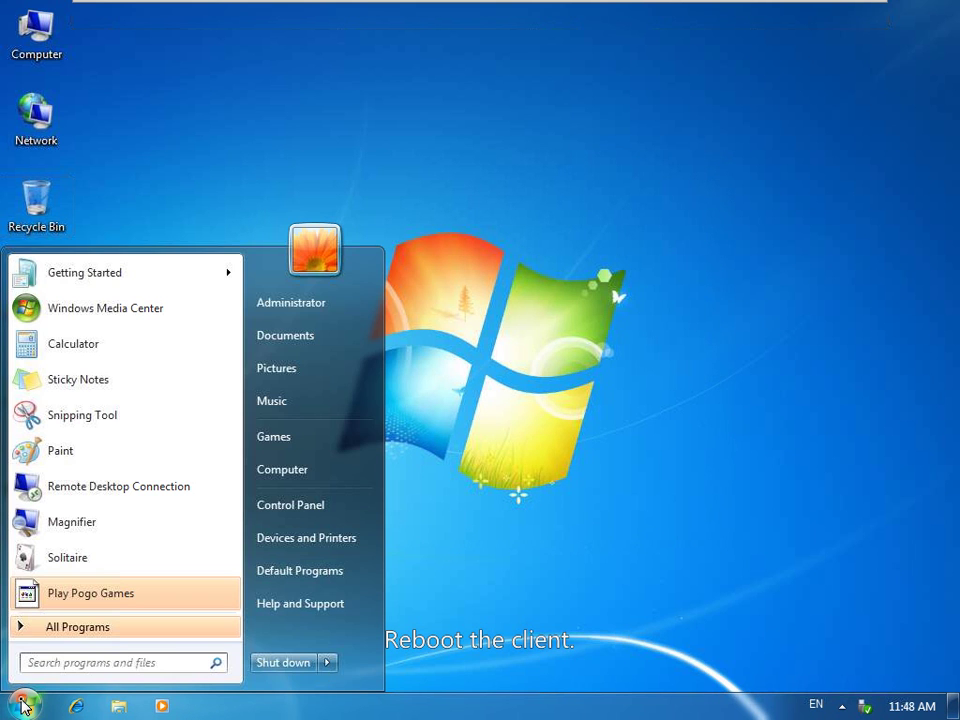
click(330, 664)
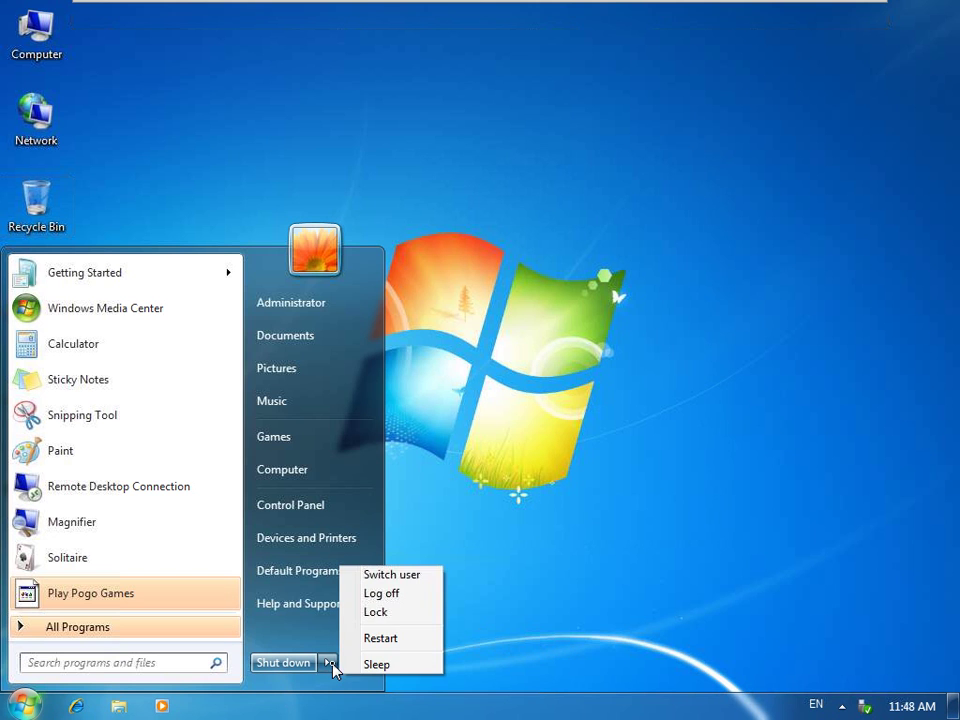
click(380, 638)
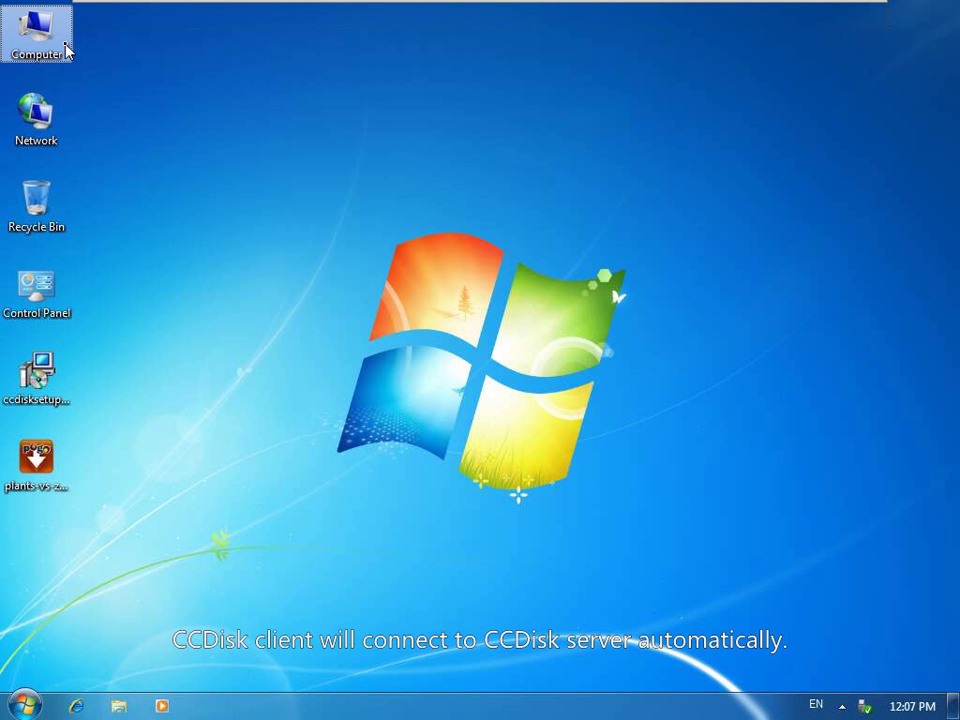
Open the Game (D:) virtual disk from Computer on the client PC and examine its folders.
right_click(66, 47)
click(112, 57)
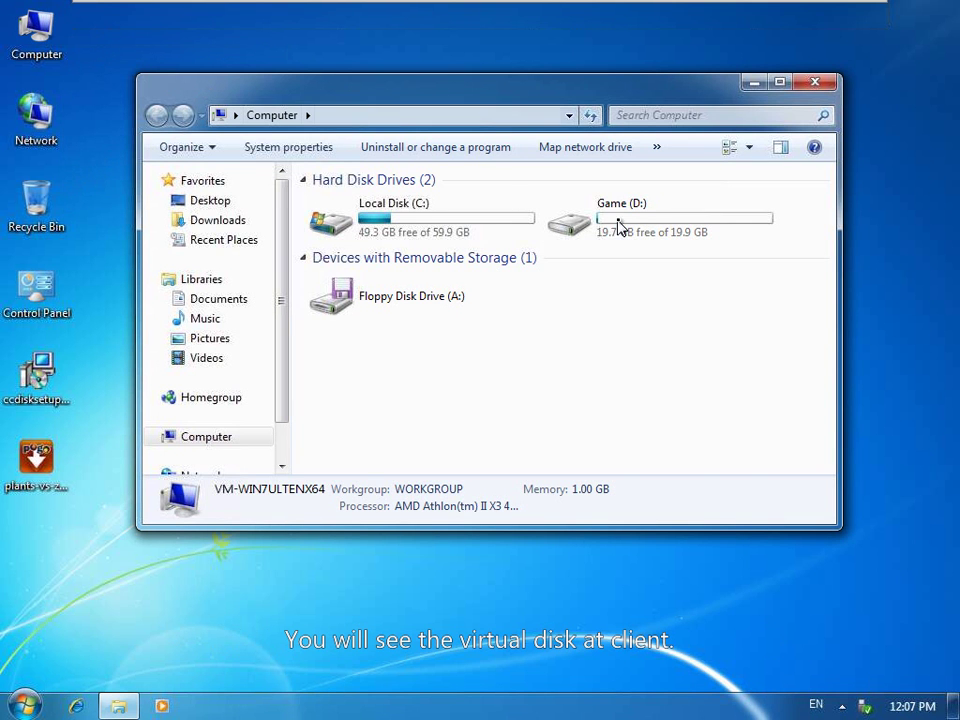
click(627, 231)
right_click(627, 231)
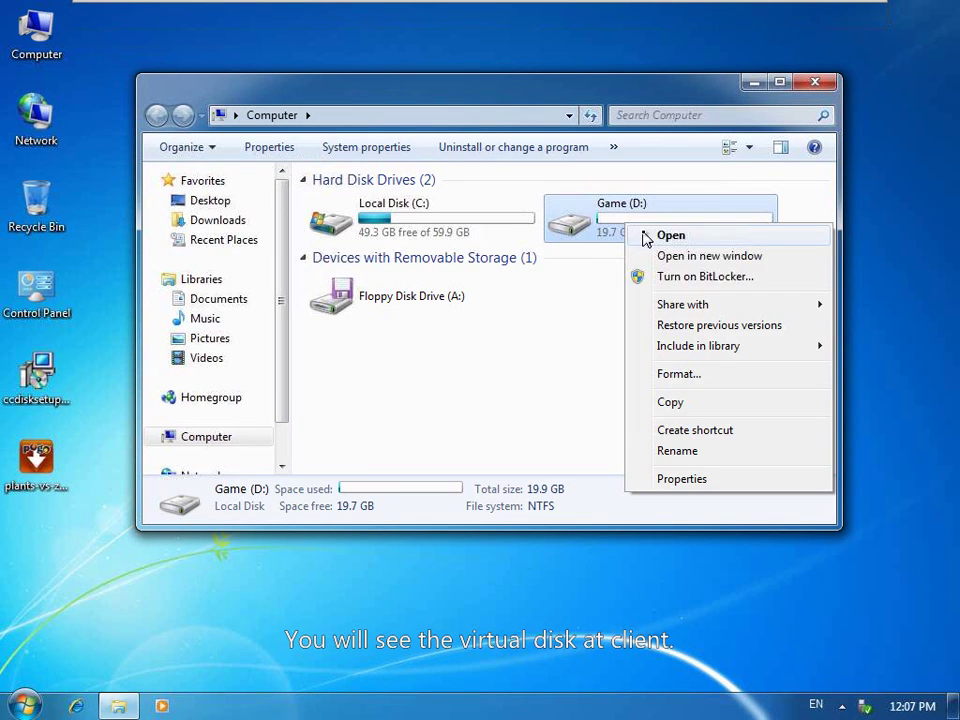
click(643, 234)
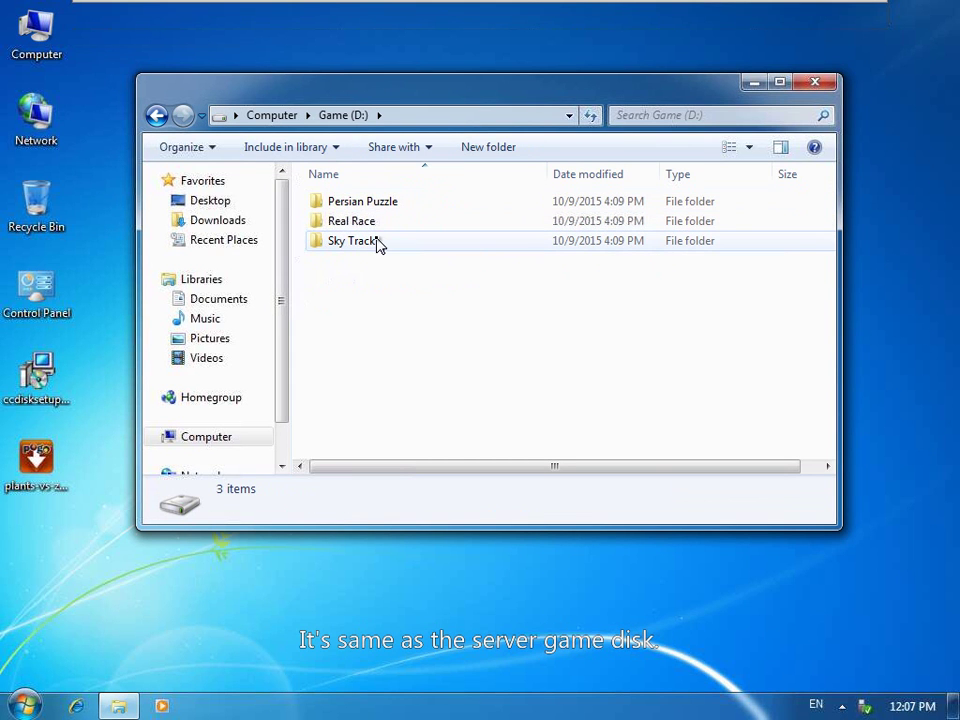
Shut down the client PC and enable Super Client for VM-WIN7ULTENX64 in CCDisk on the server.
click(28, 707)
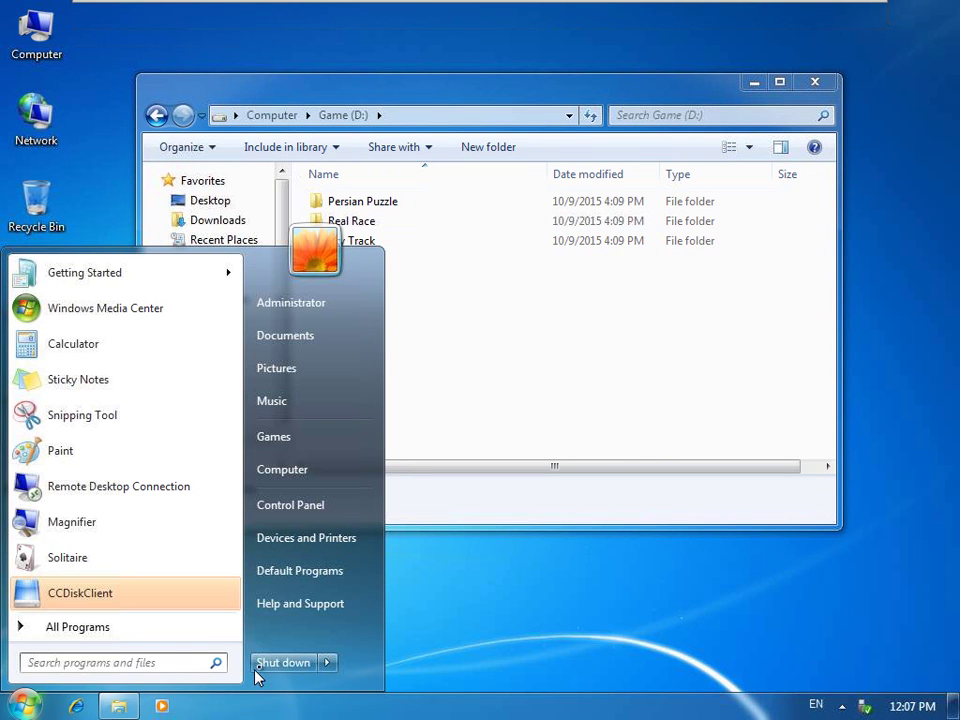
click(277, 664)
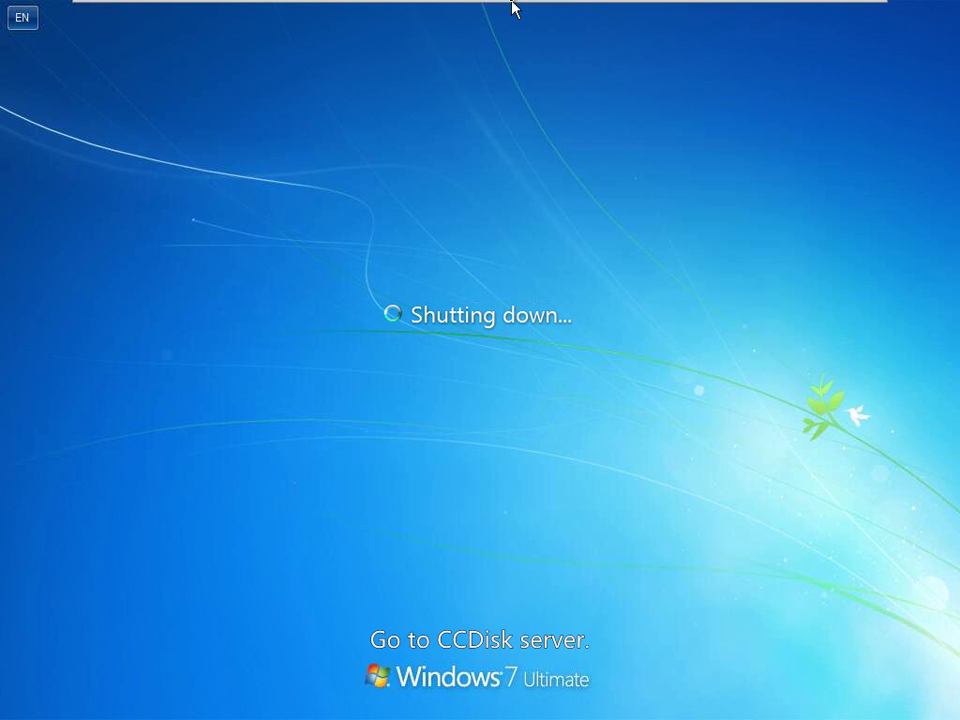
mouse_move(514, 8)
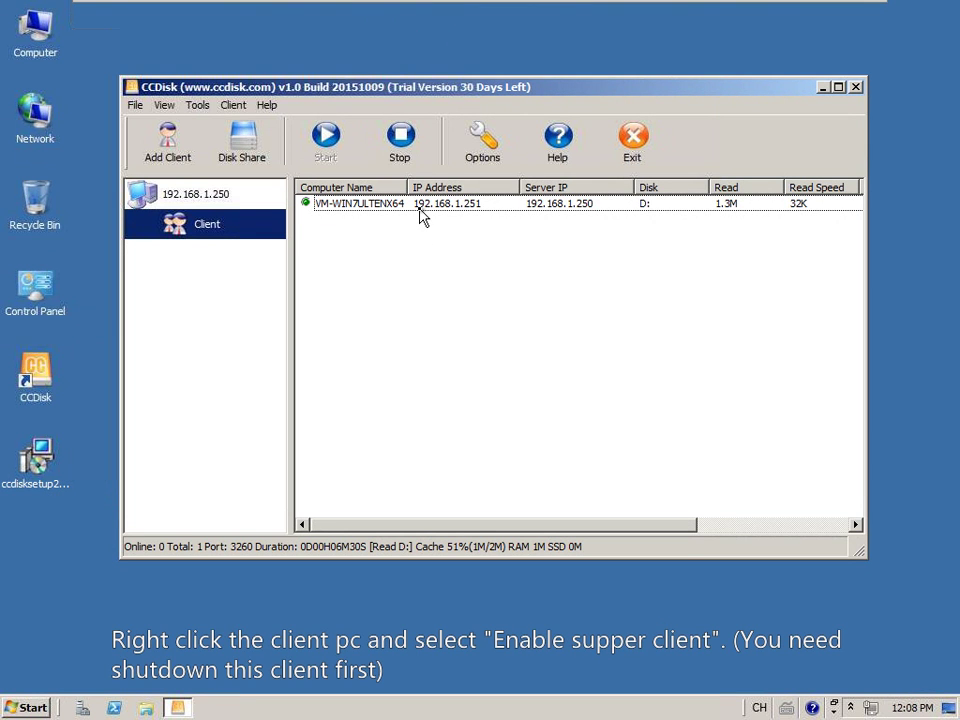
click(422, 204)
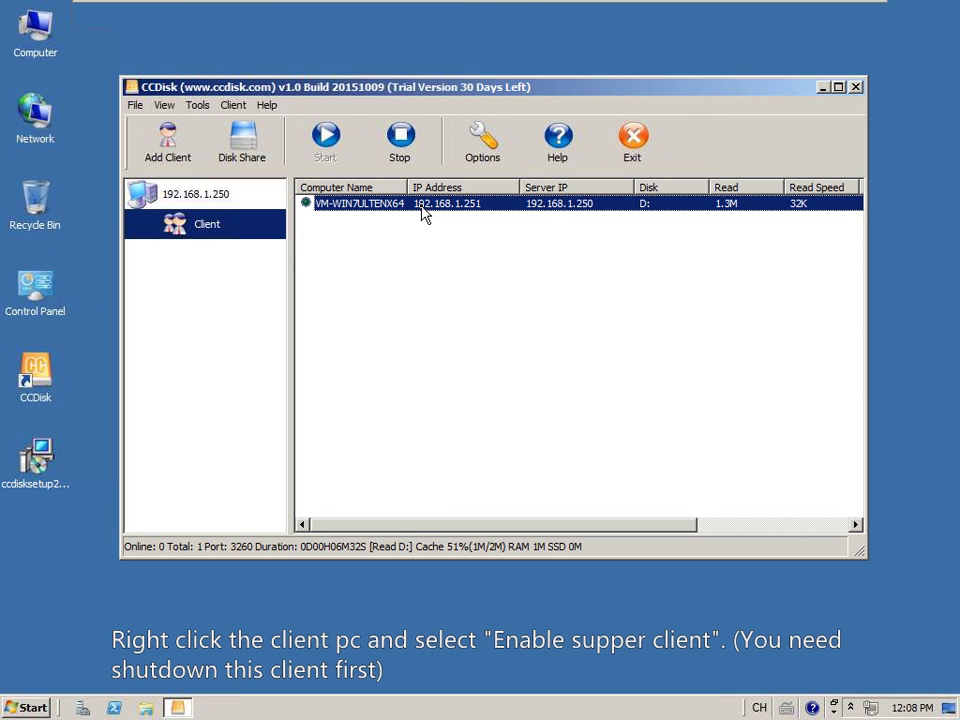
right_click(422, 209)
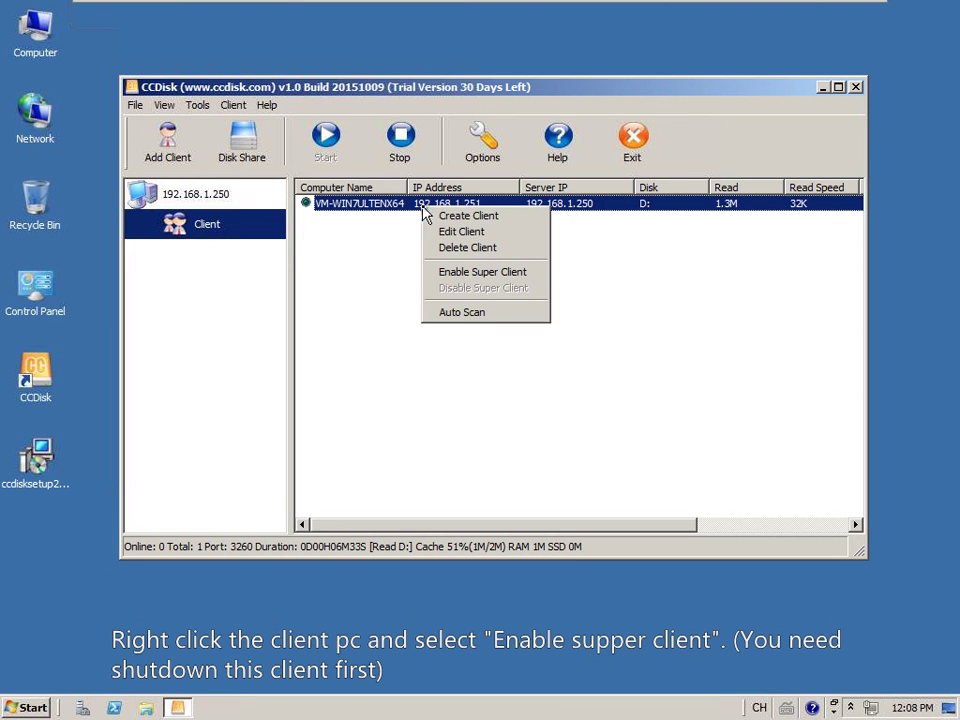
click(457, 277)
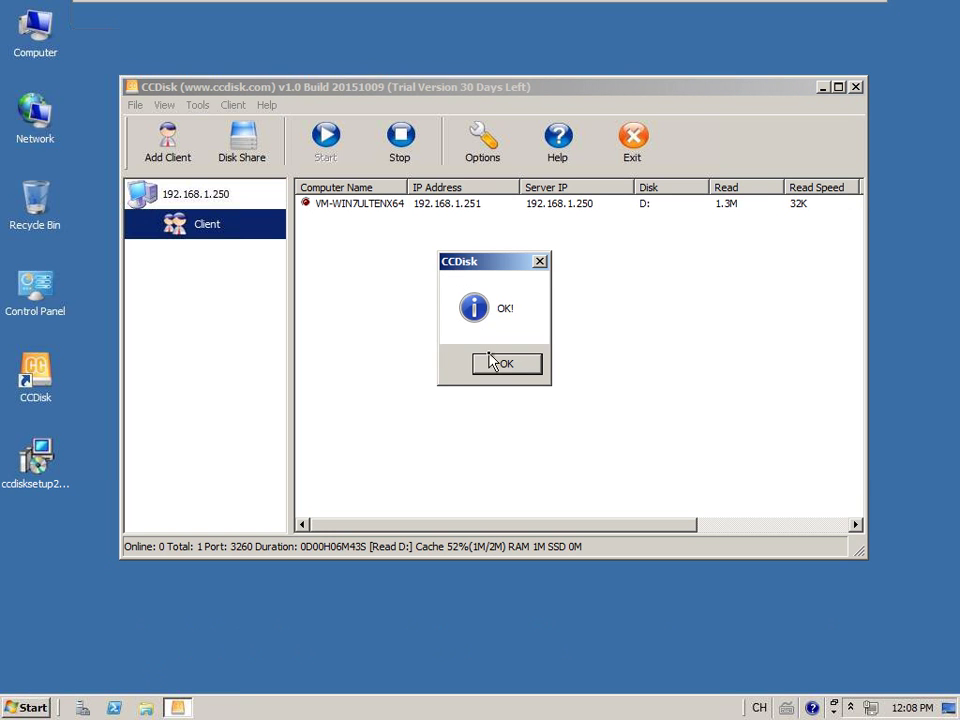
click(497, 362)
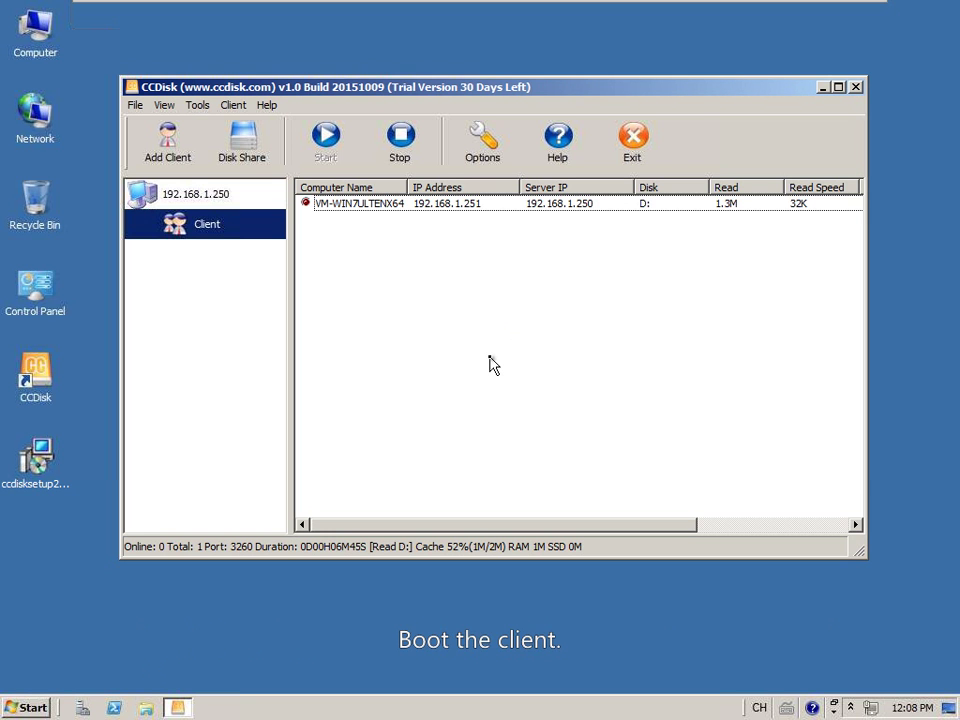
Switch to the Win7UltEnx64 virtual machine and power it on.
mouse_move(521, 5)
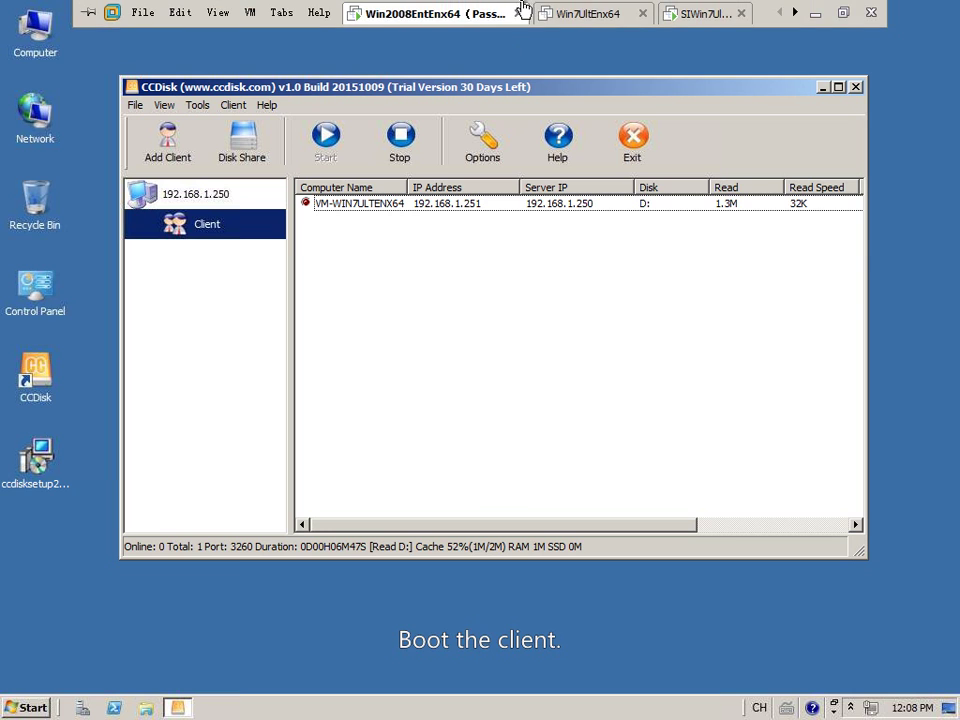
click(556, 20)
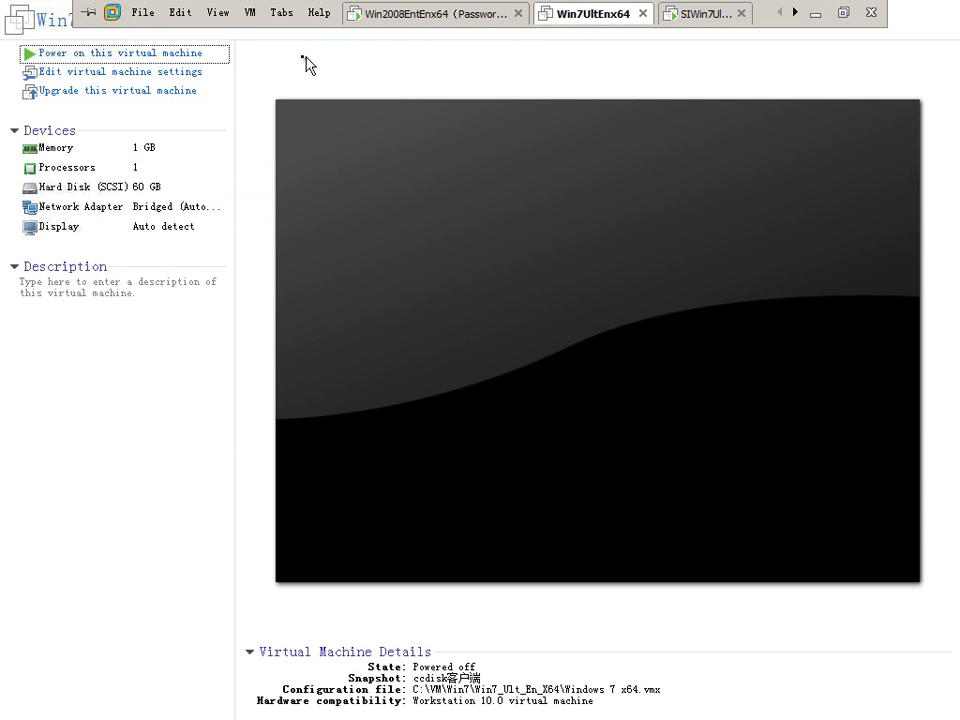
click(198, 62)
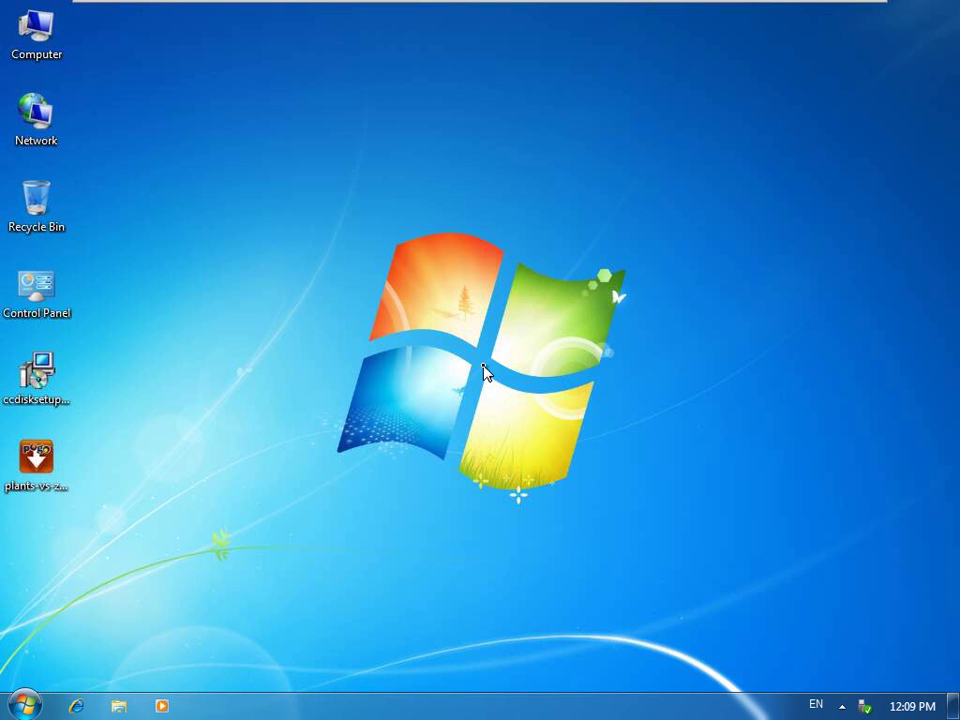
Run the Plants Vs Zombies: Game of the Year Edition setup from the client desktop and accept its license agreement.
click(38, 458)
right_click(38, 458)
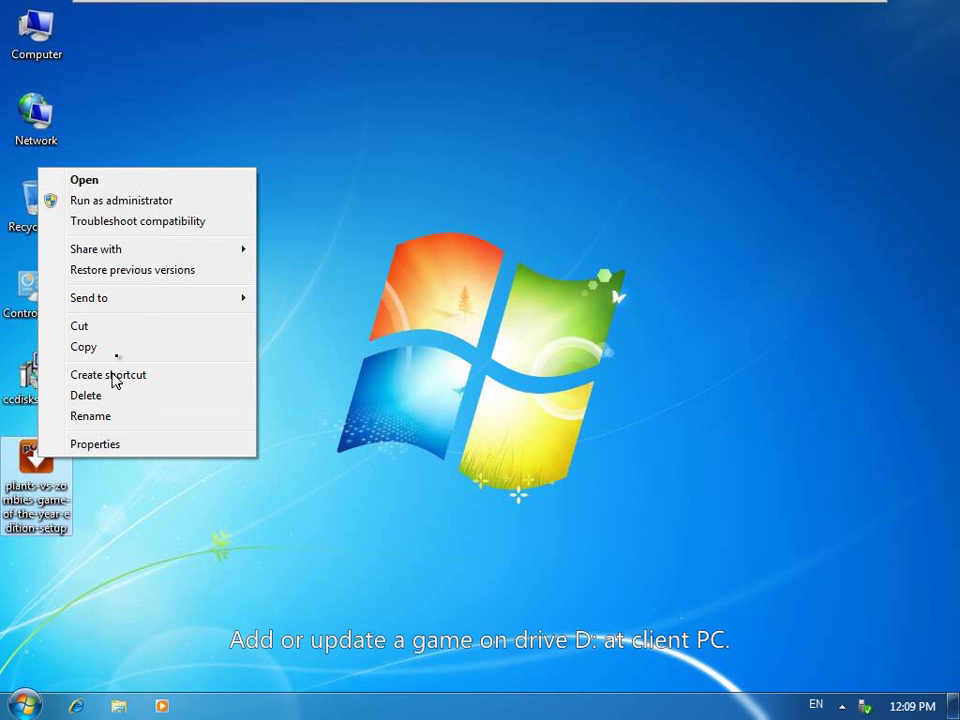
click(175, 186)
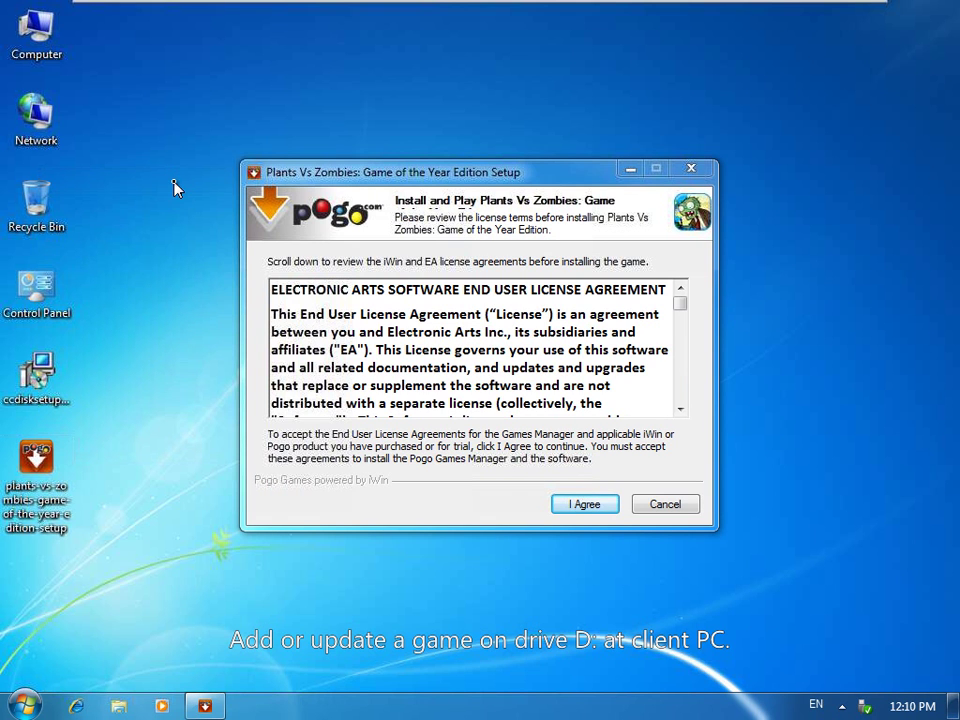
click(580, 506)
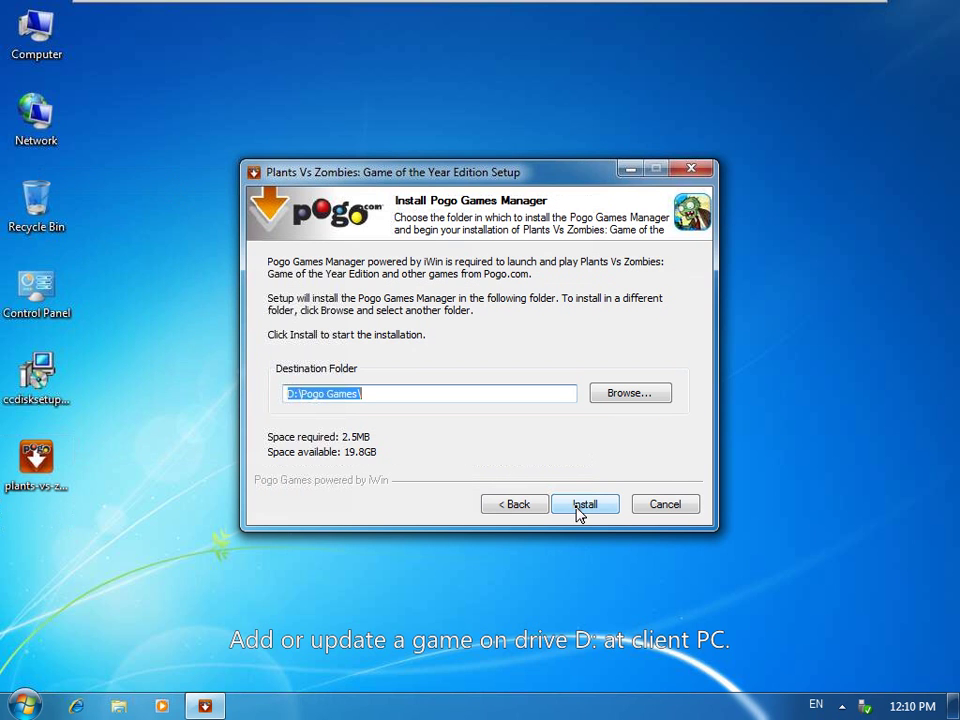
Choose the Game (D:) drive as the install location, giving D:\Pogo Games, install the game and close the setup.
click(614, 395)
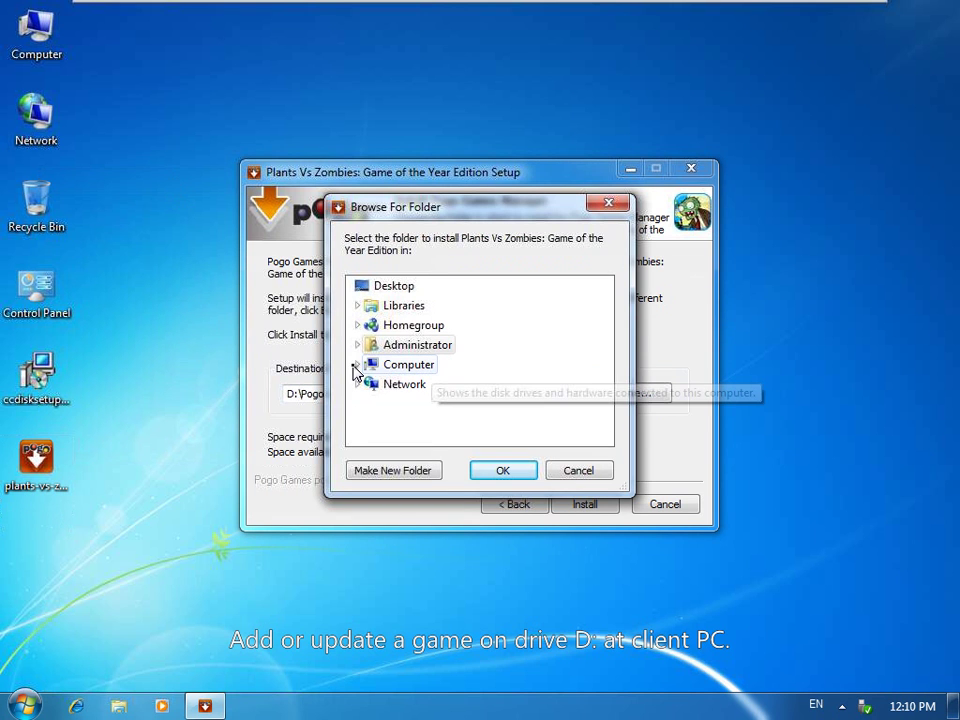
click(358, 366)
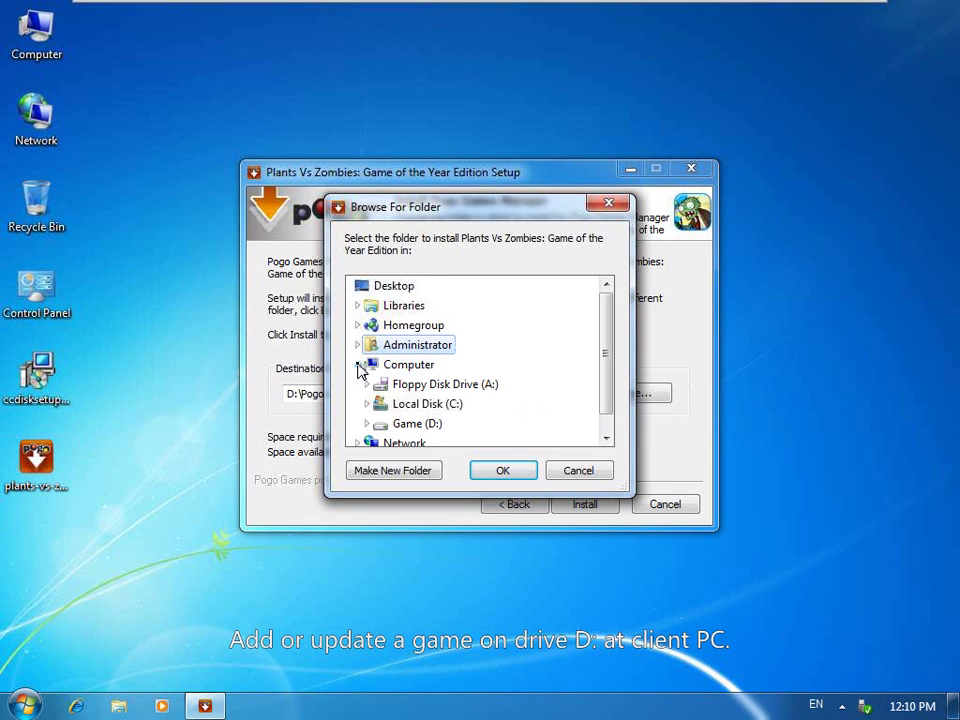
double_click(395, 425)
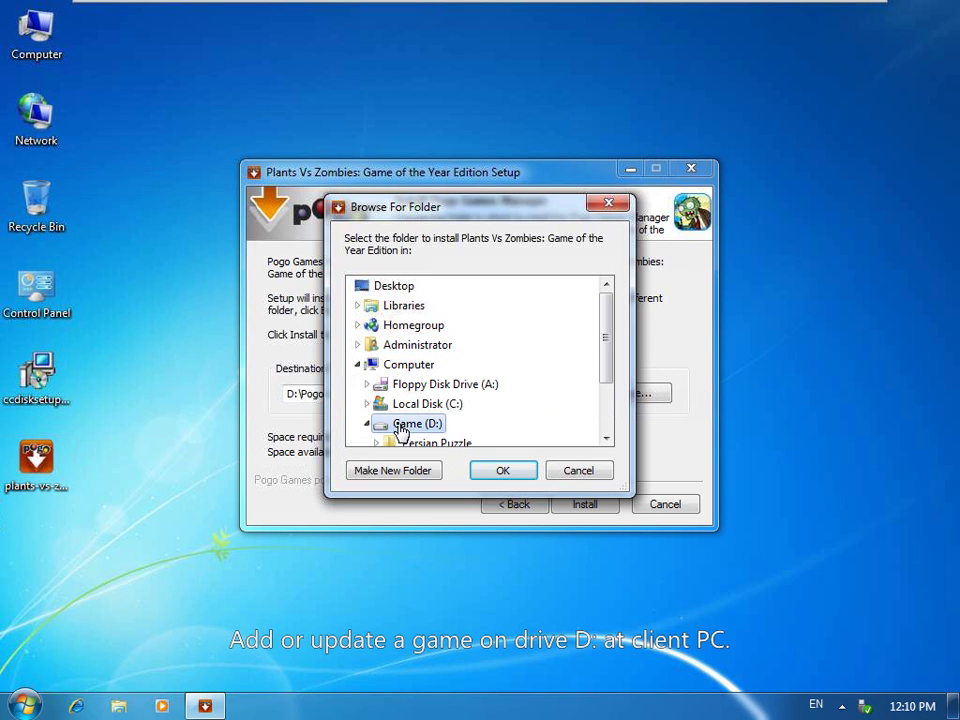
click(503, 471)
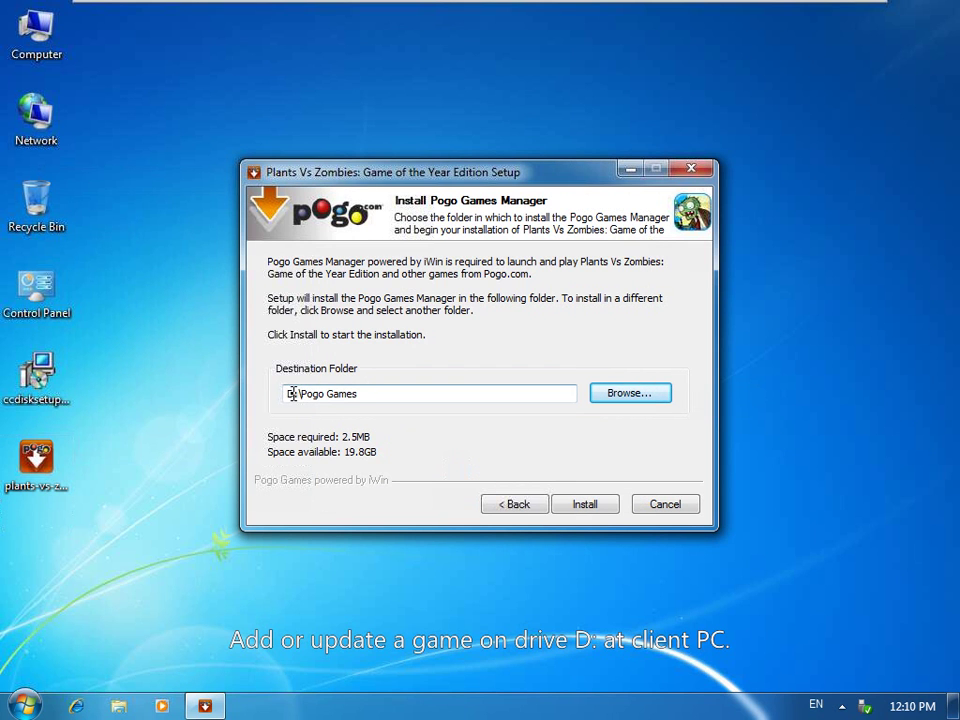
drag(283, 393, 294, 393)
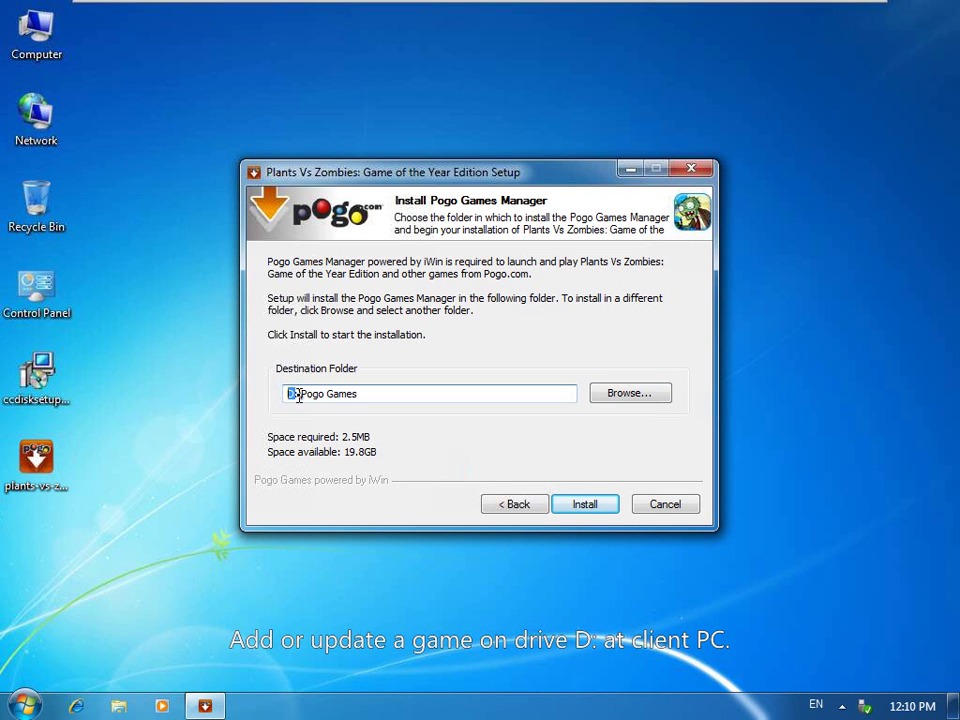
click(580, 505)
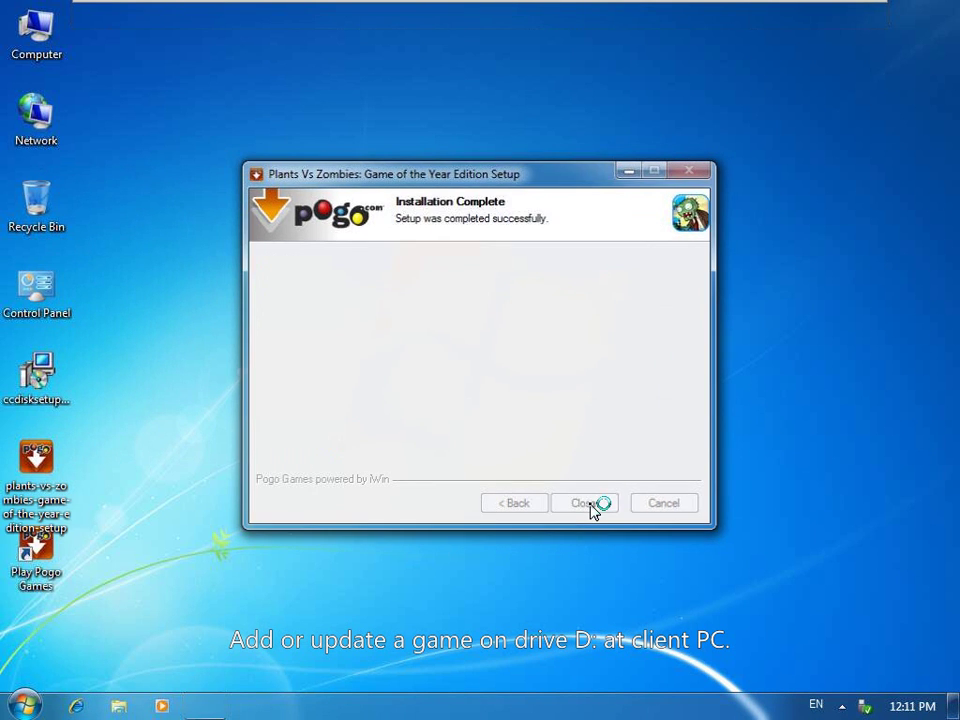
click(590, 505)
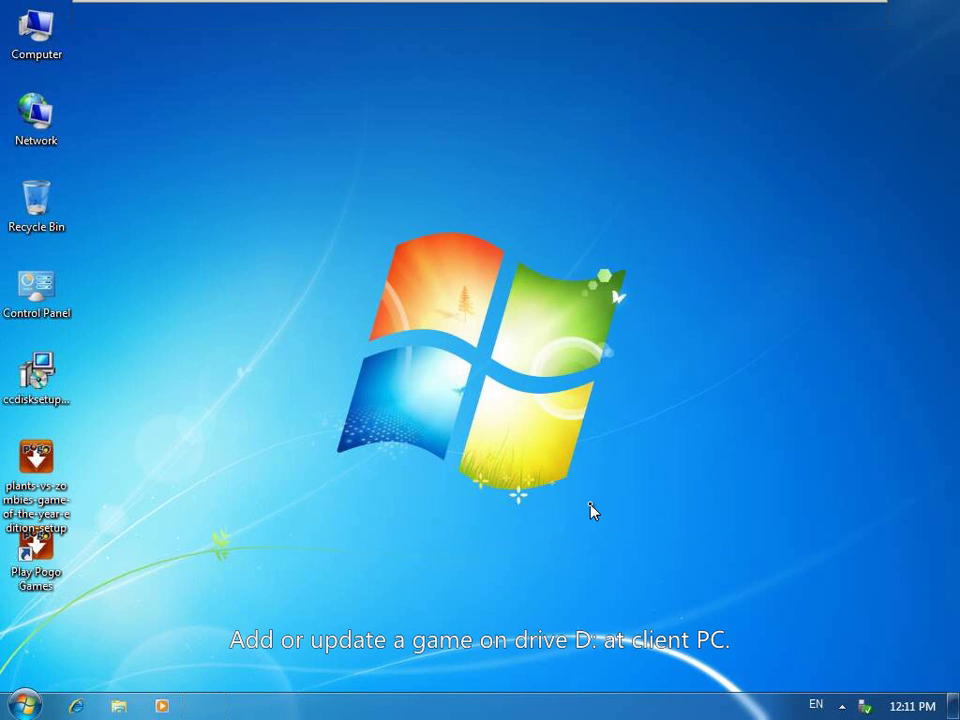
Browse to the Pogo Games folder on the Game (D:) drive of the client to check the installed game files.
click(40, 37)
right_click(40, 37)
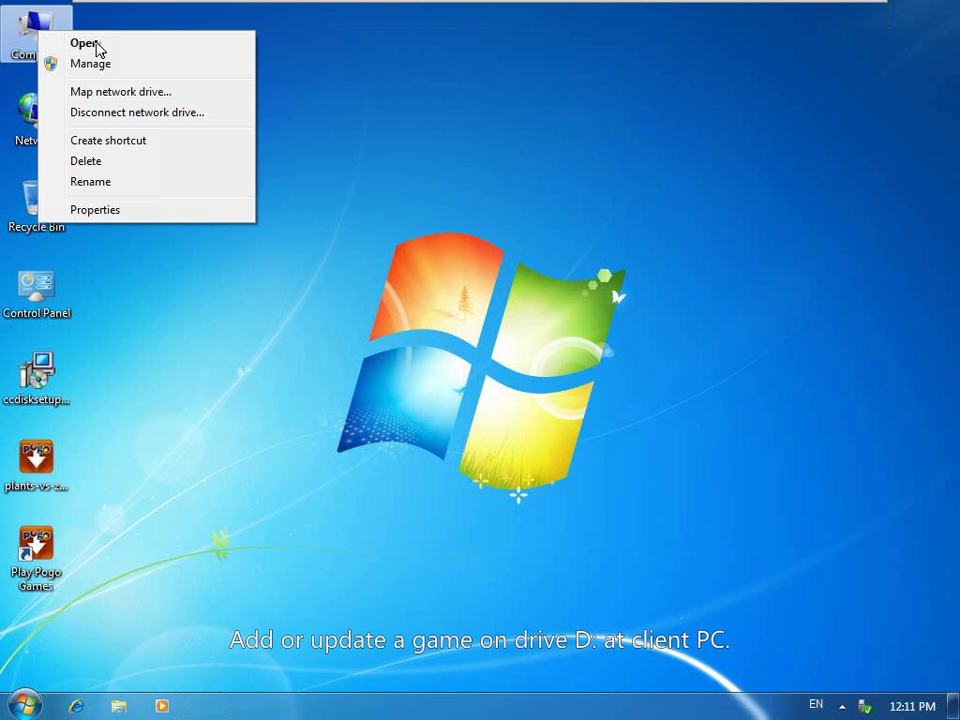
click(92, 45)
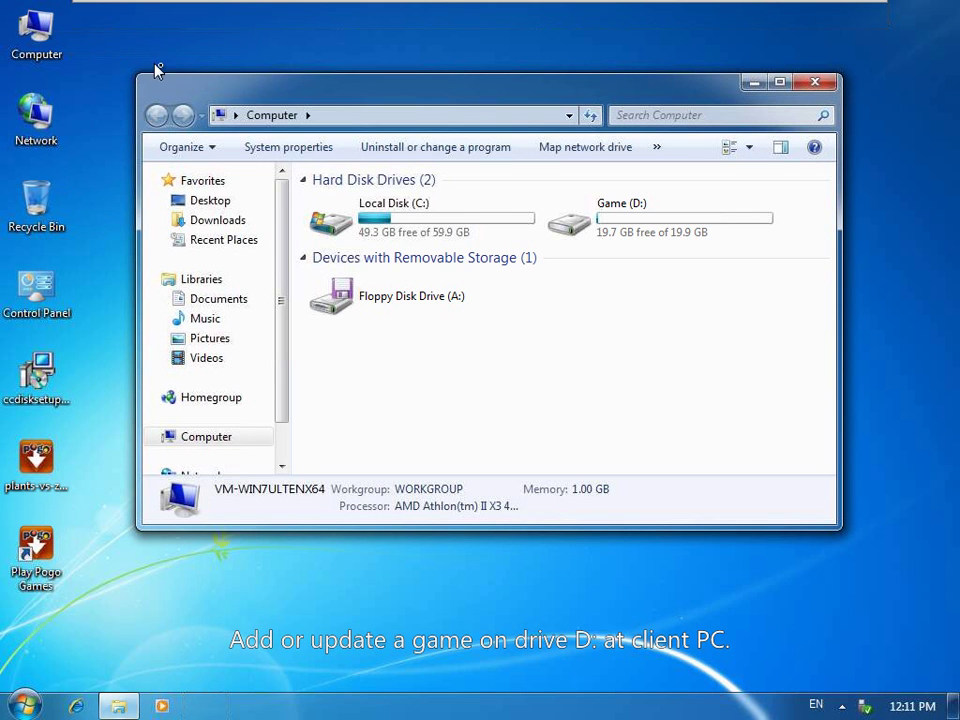
click(647, 222)
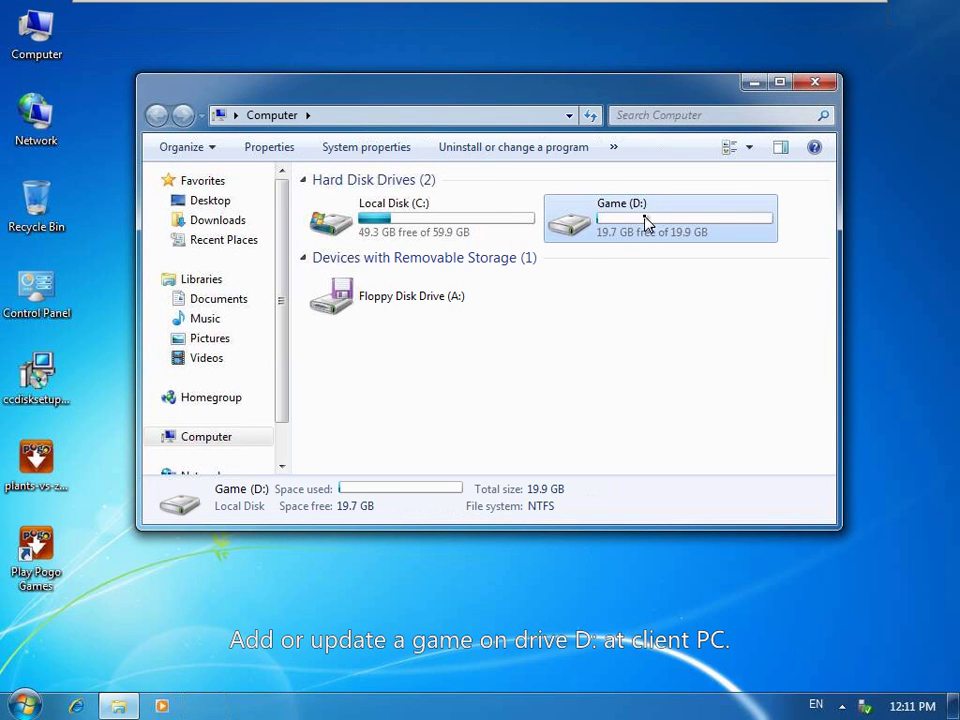
right_click(650, 218)
click(669, 226)
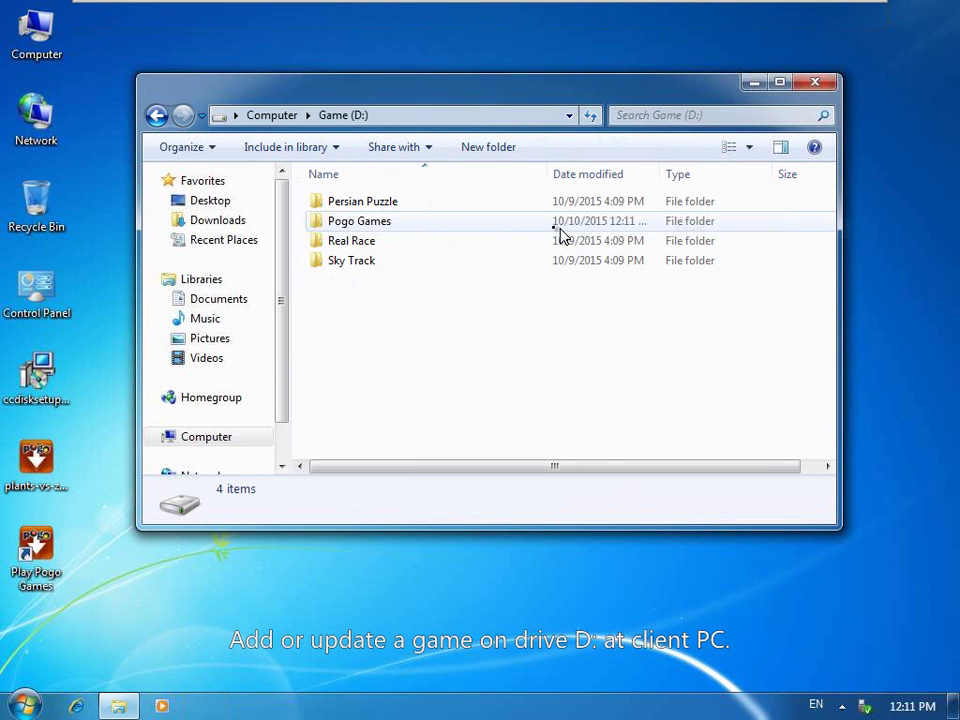
right_click(398, 228)
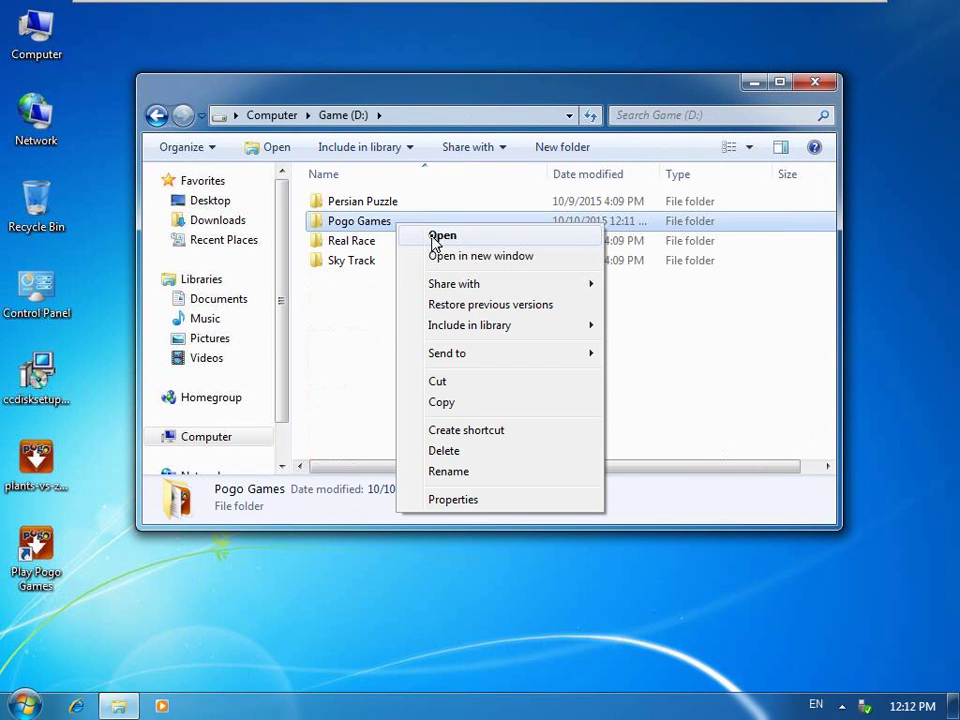
click(437, 237)
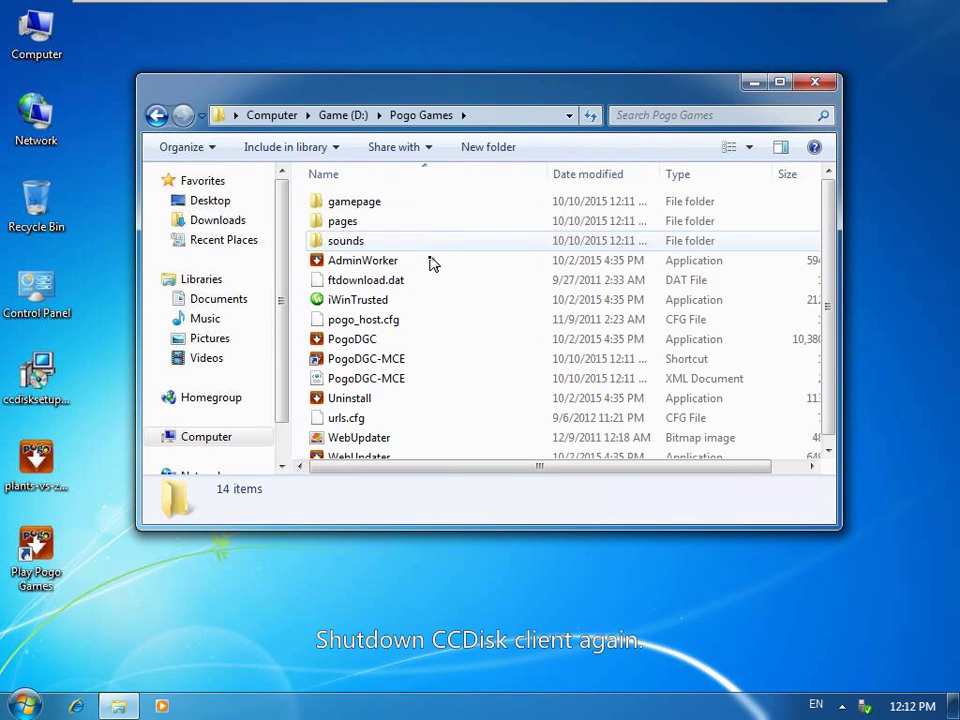
click(431, 260)
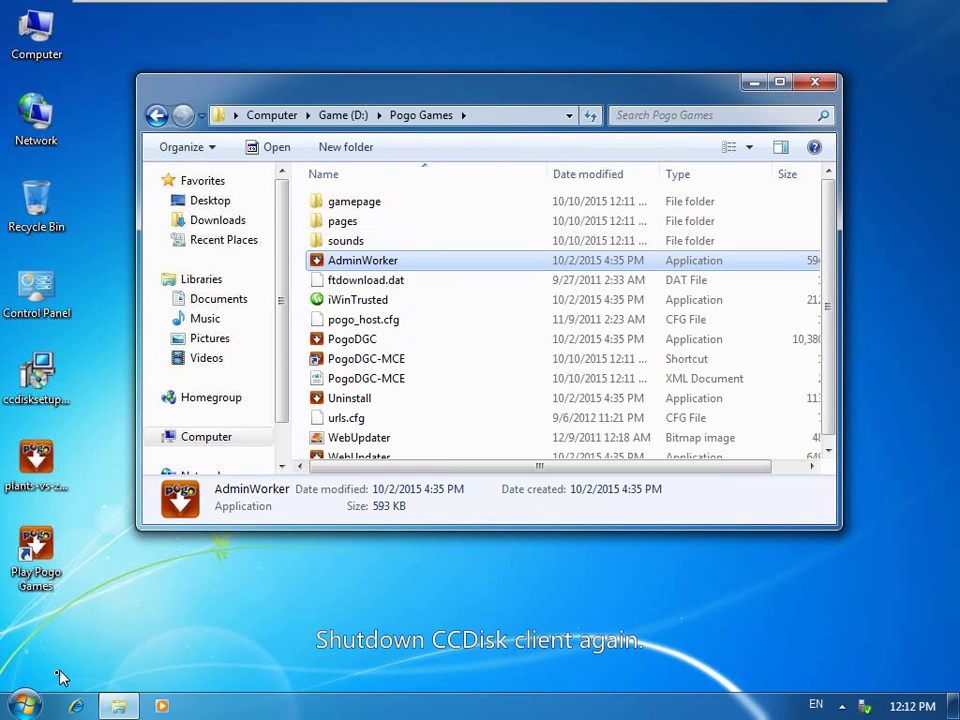
Shut down the client PC and switch to the Win2008EntEnx64 server virtual machine.
key(super)
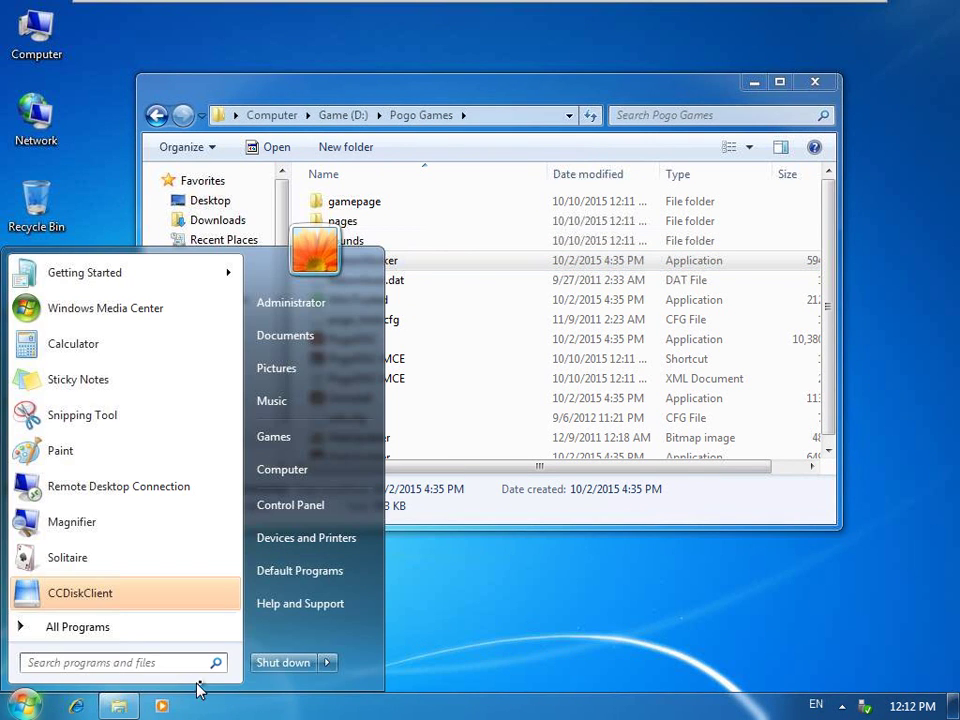
click(267, 664)
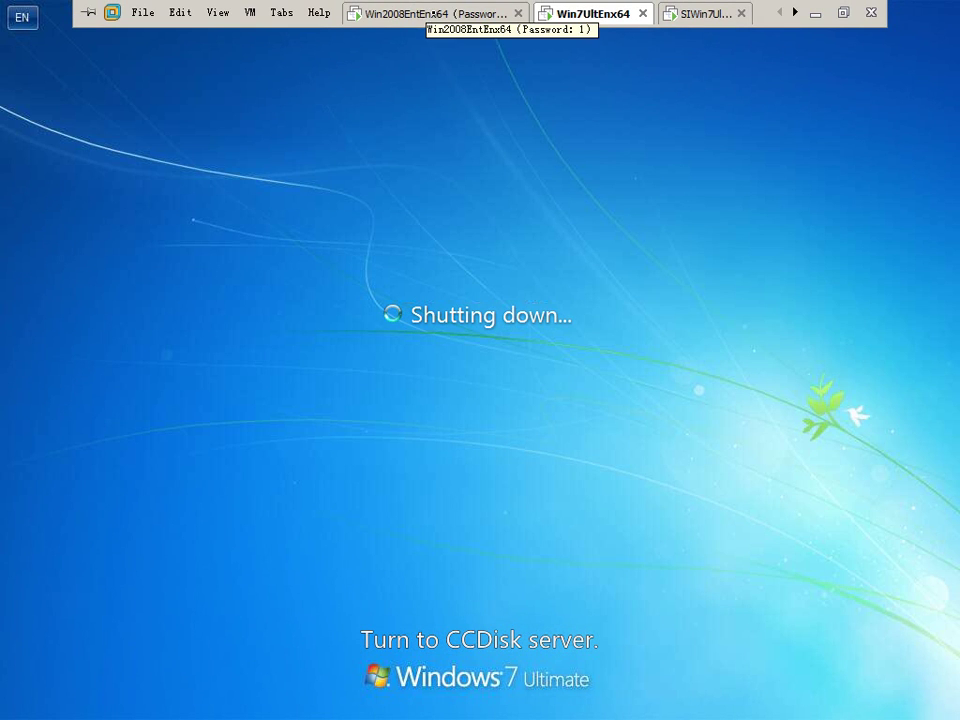
click(430, 12)
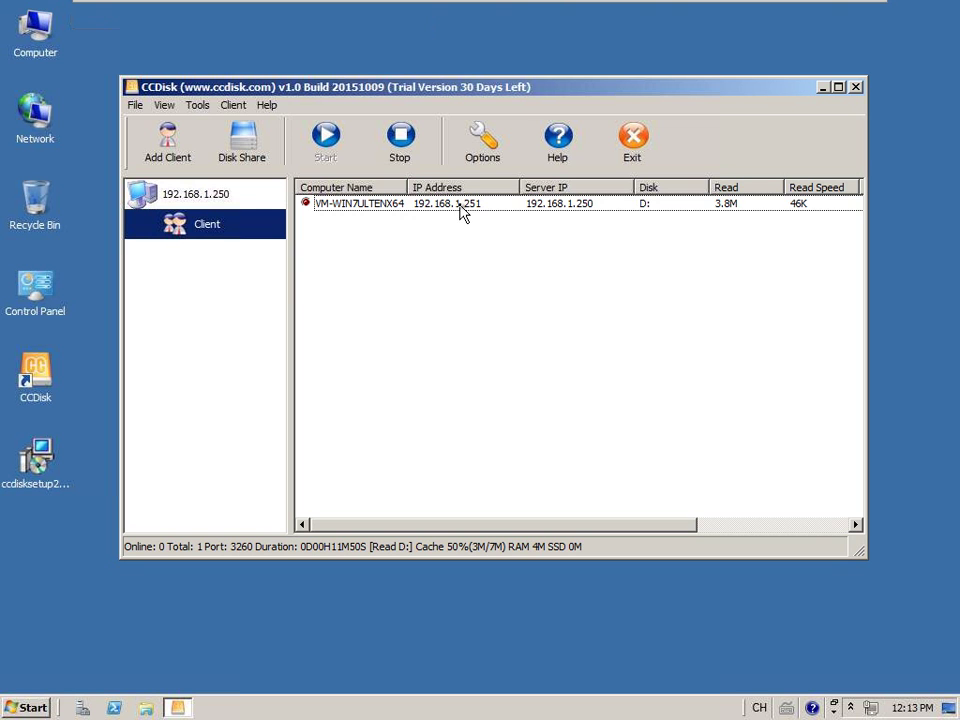
Disable Super Client for VM-WIN7ULTENX64 in CCDisk and acknowledge the confirmation.
click(461, 206)
right_click(460, 207)
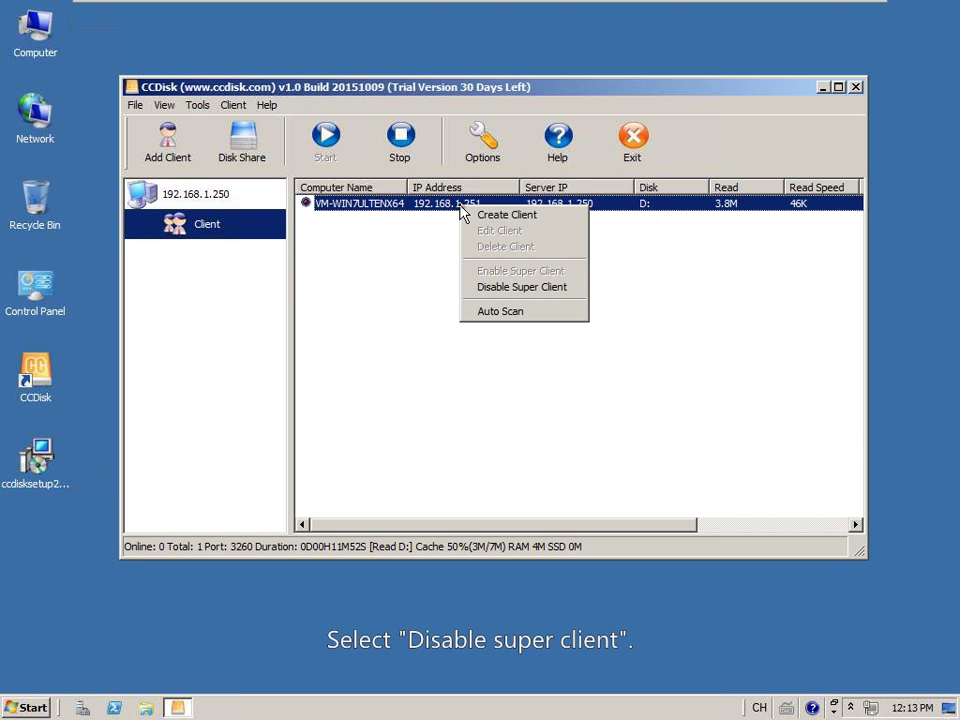
click(495, 290)
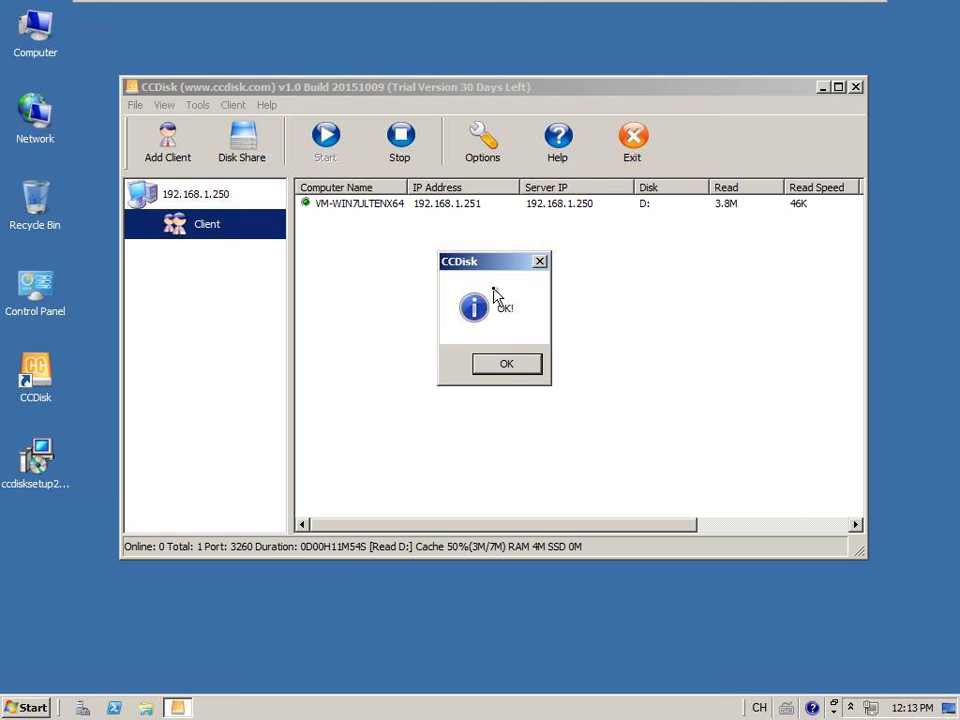
click(507, 364)
click(509, 364)
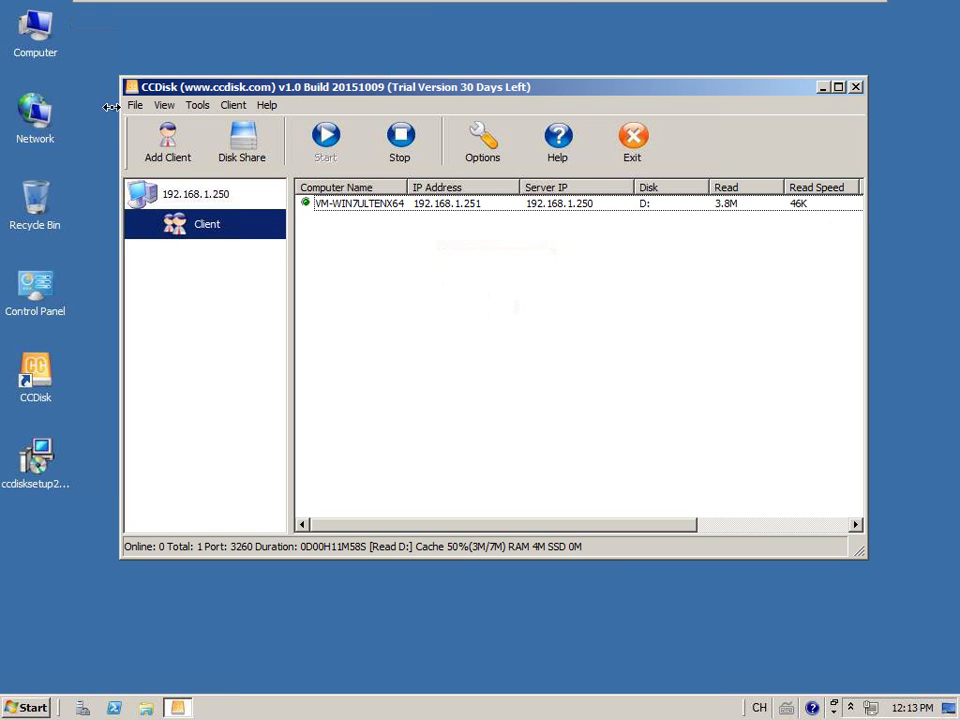
Check the Pogo Games folder on the server's Game (D:) drive for the new game files, then minimize the folder window.
click(40, 44)
right_click(40, 44)
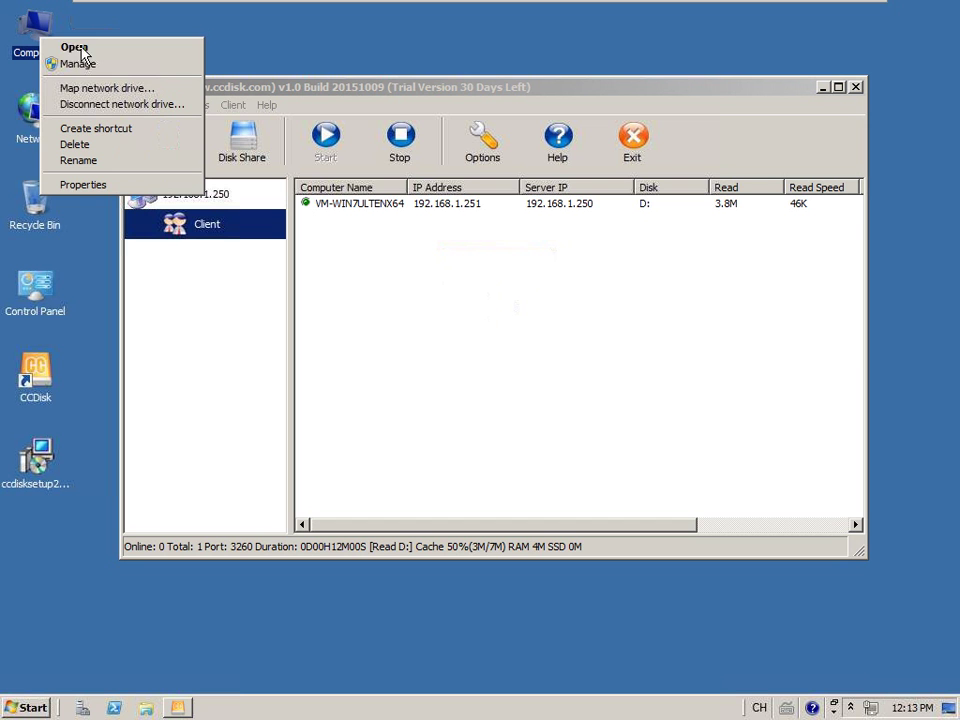
click(80, 49)
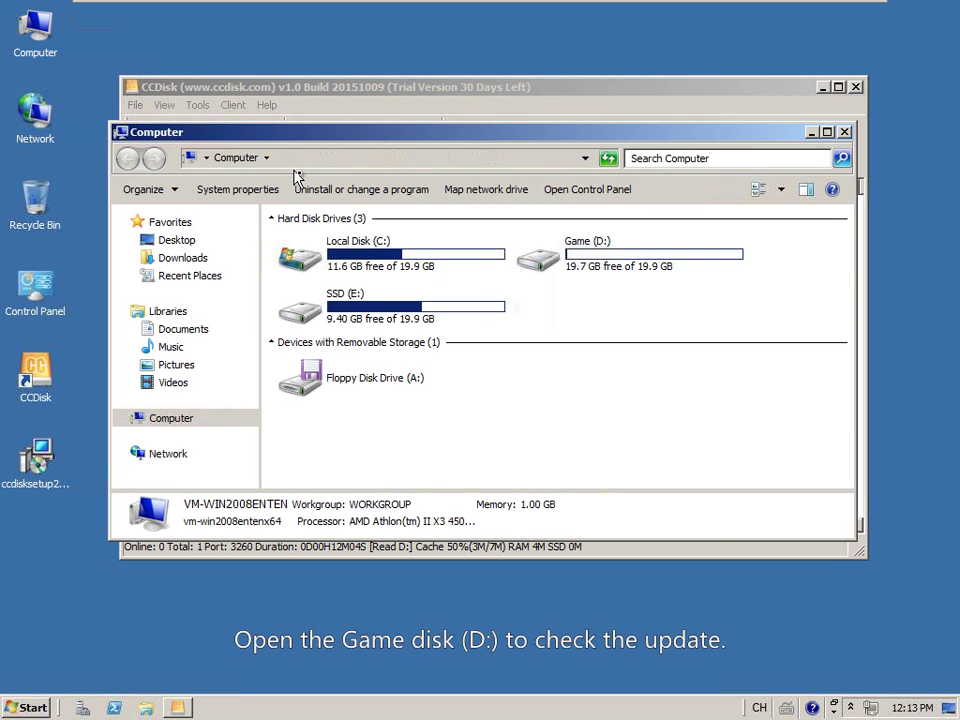
click(597, 257)
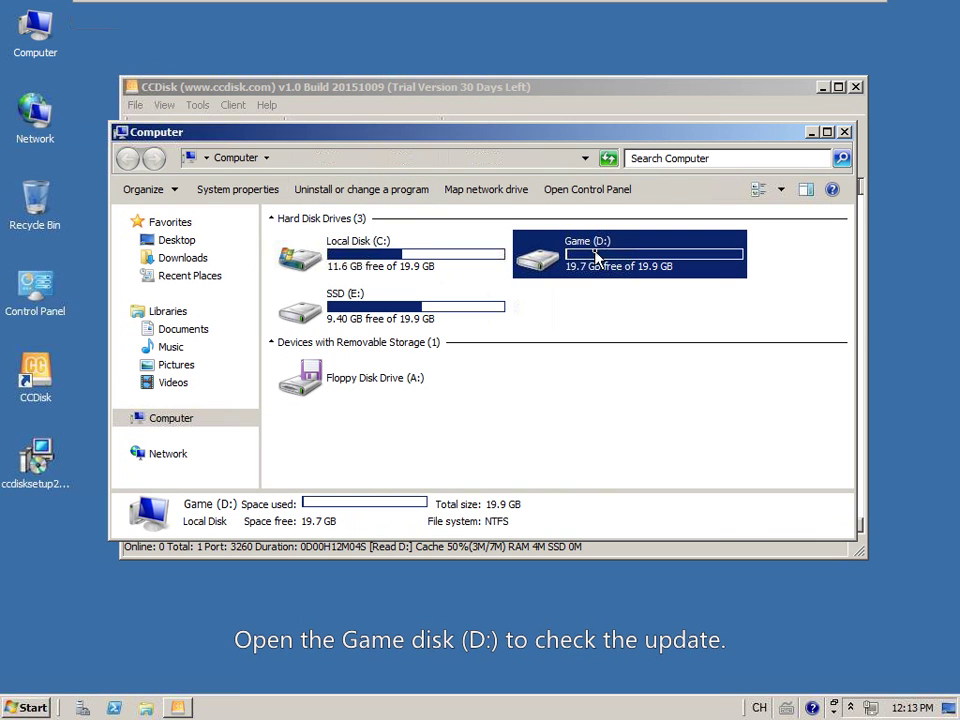
right_click(598, 256)
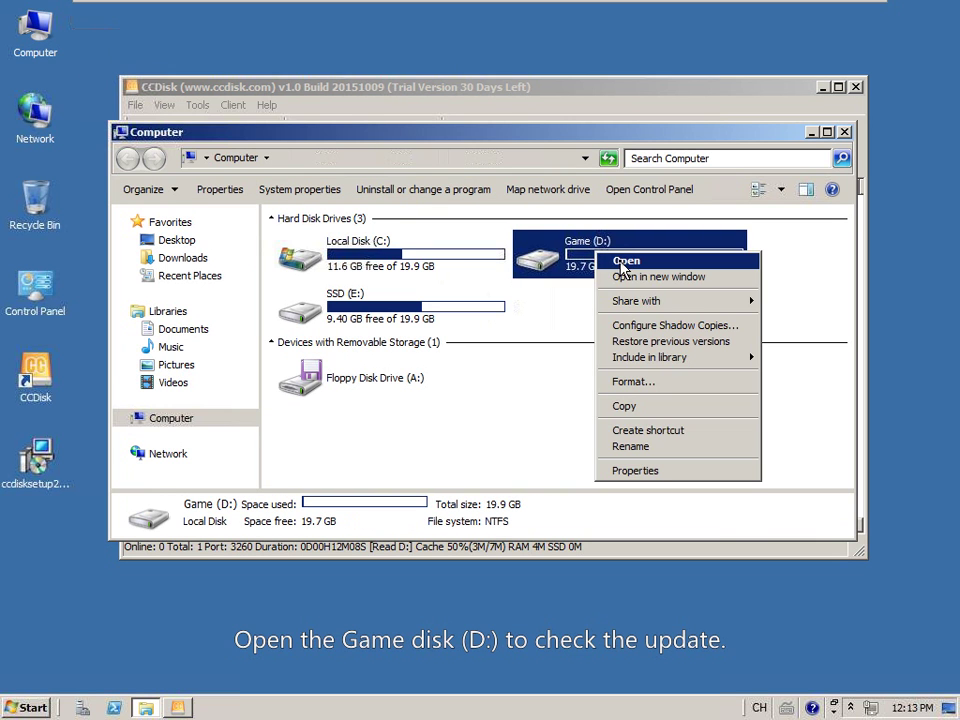
click(623, 262)
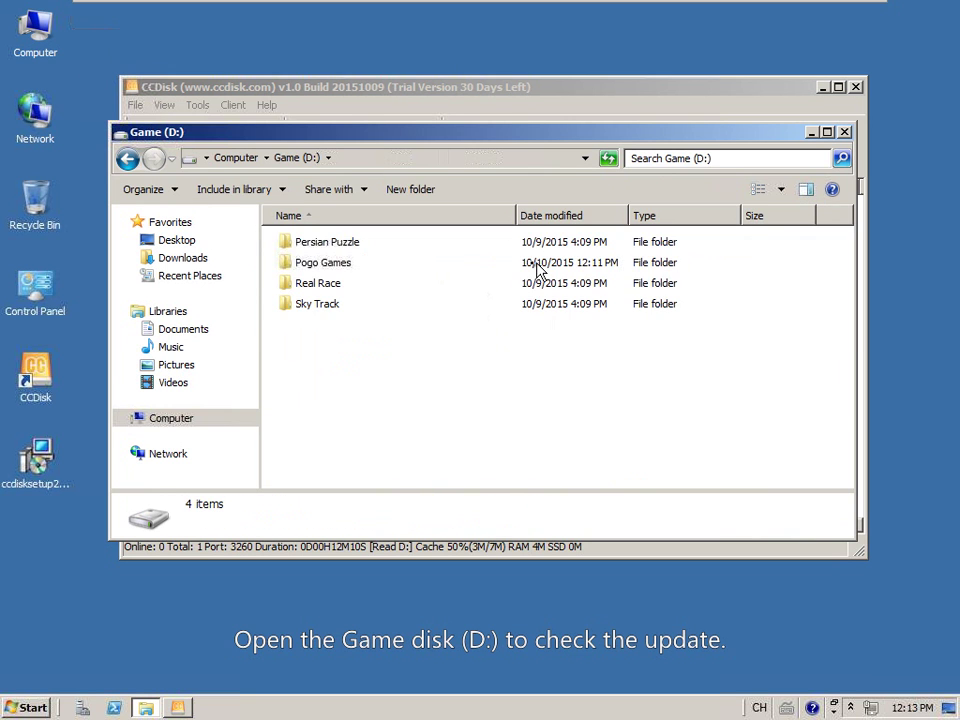
click(343, 265)
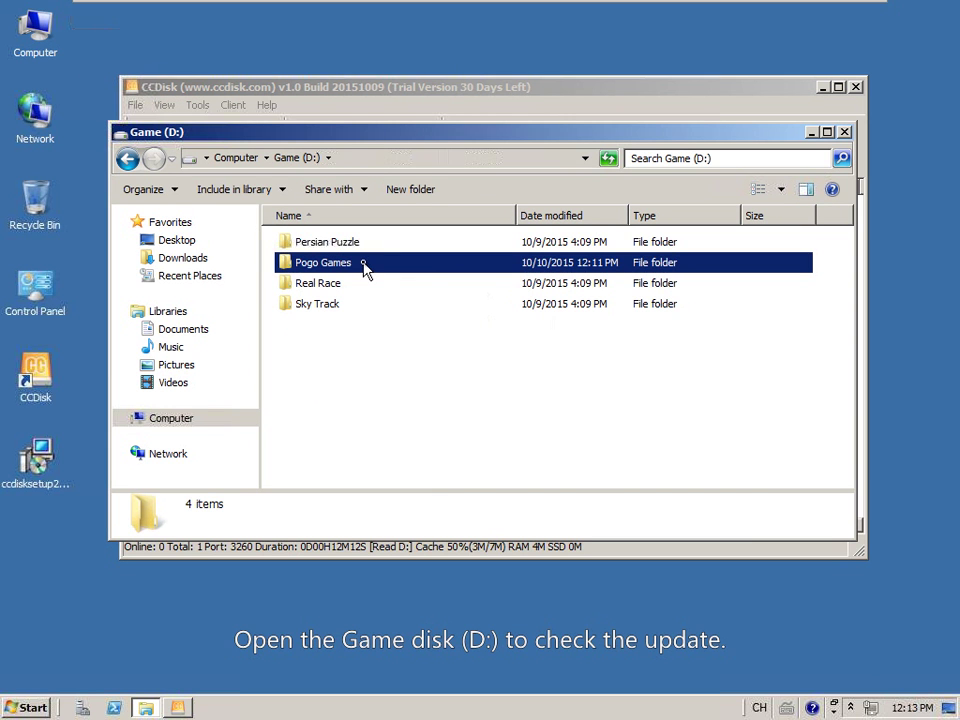
right_click(372, 268)
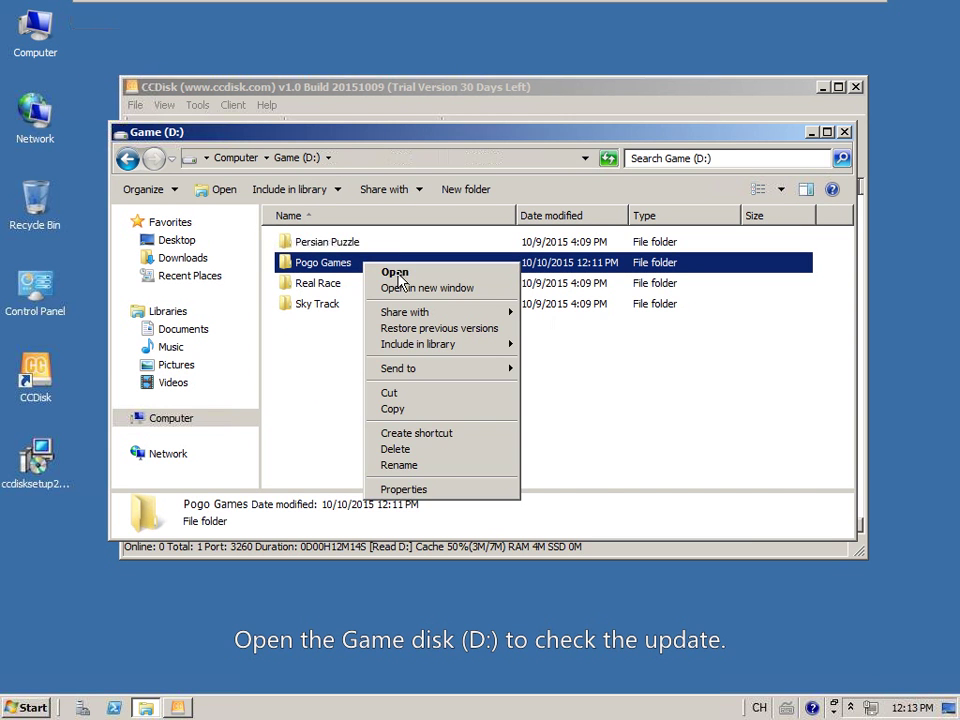
click(394, 272)
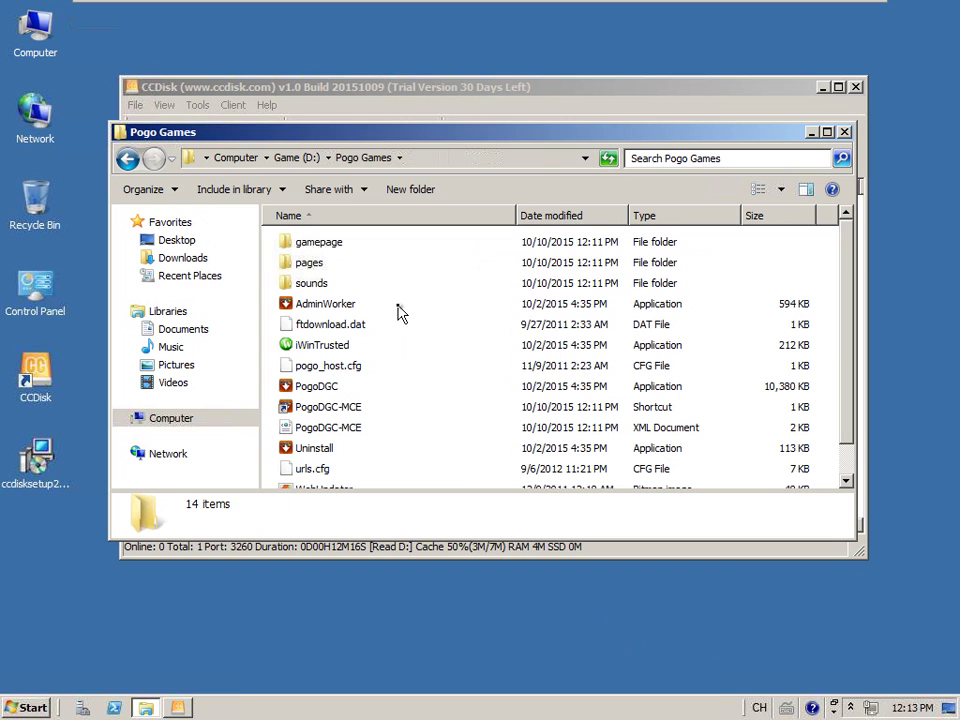
click(398, 306)
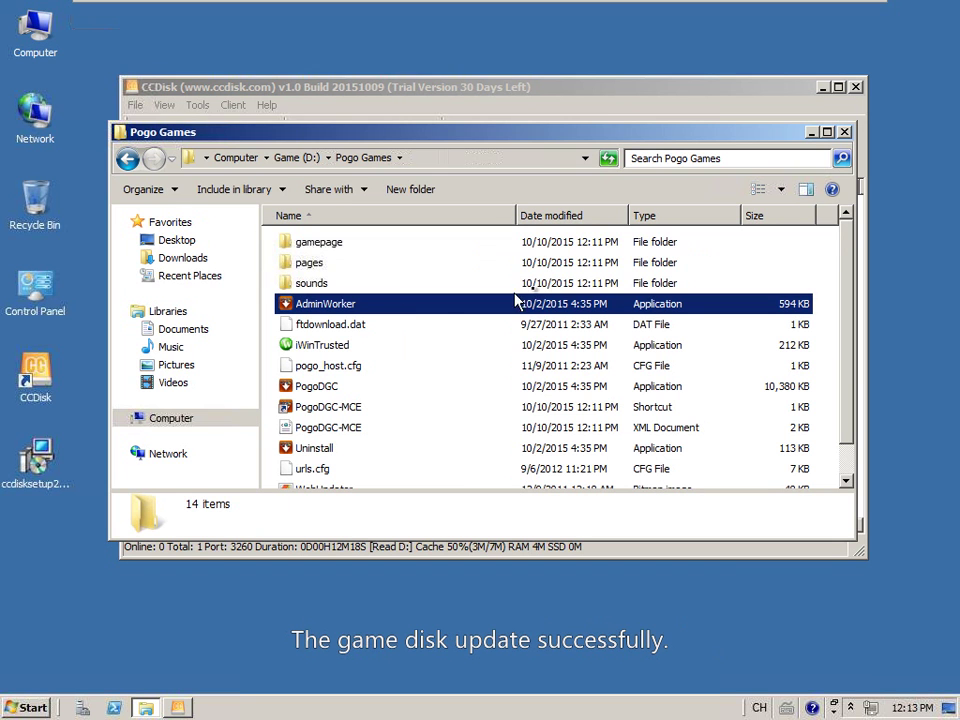
click(810, 134)
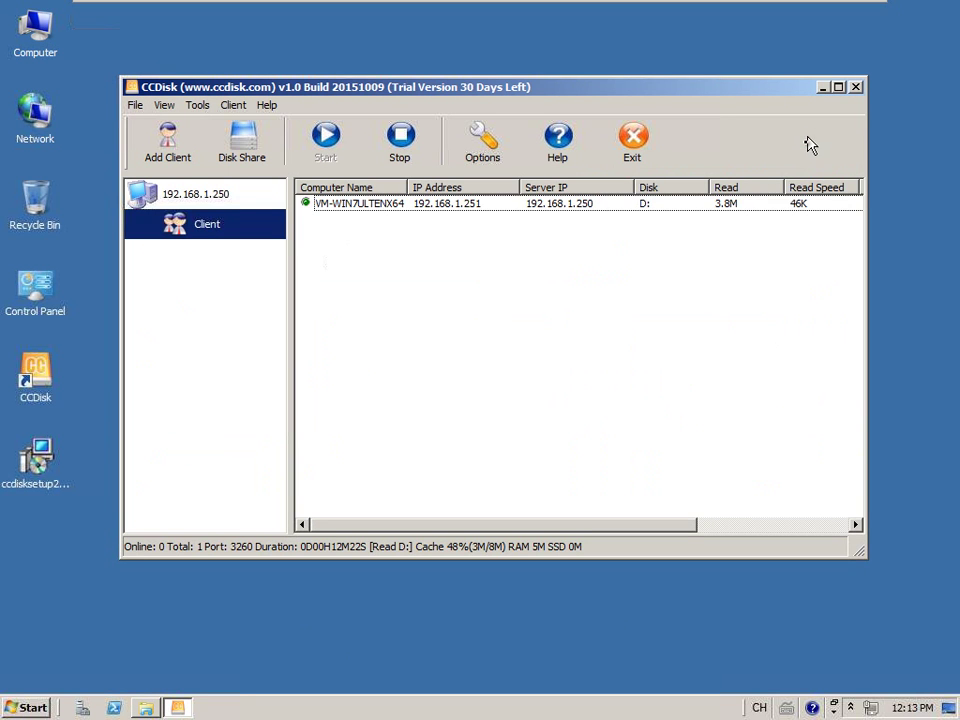